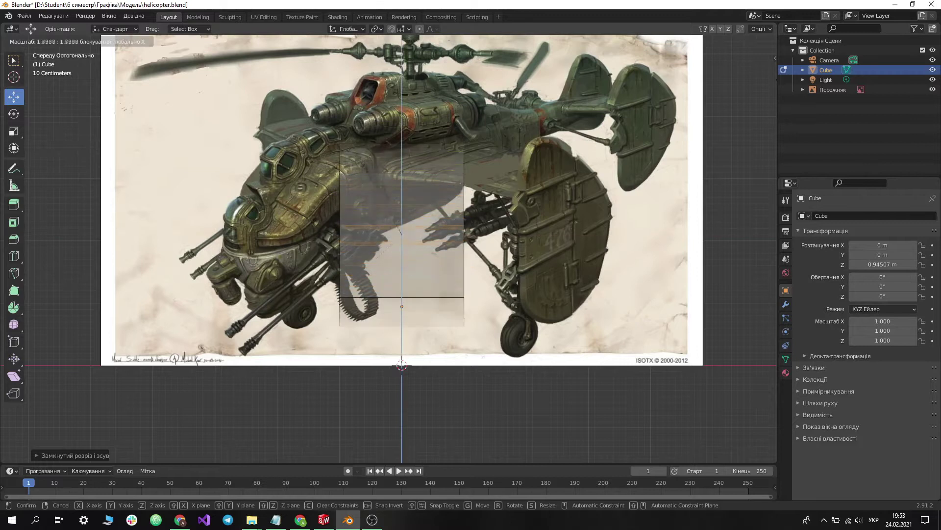
Step: Bunch the new edge loops near the cube's base together by scaling them along Z, viewed from below
{"action": "left_click", "coordinate": [408, 231]}
{"action": "scroll", "coordinate": [408, 231], "scroll_direction": "up", "scroll_amount": 3}
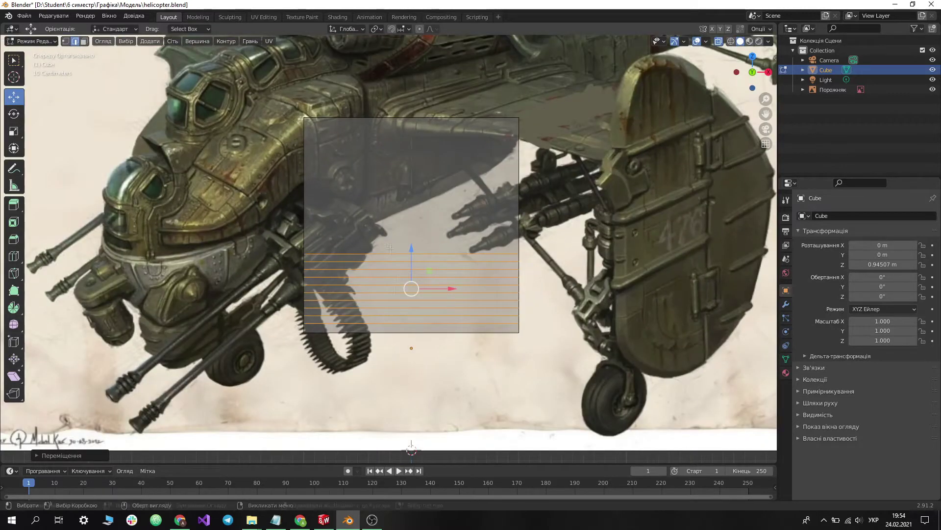
{"action": "key", "text": "ctrl+KP_1"}
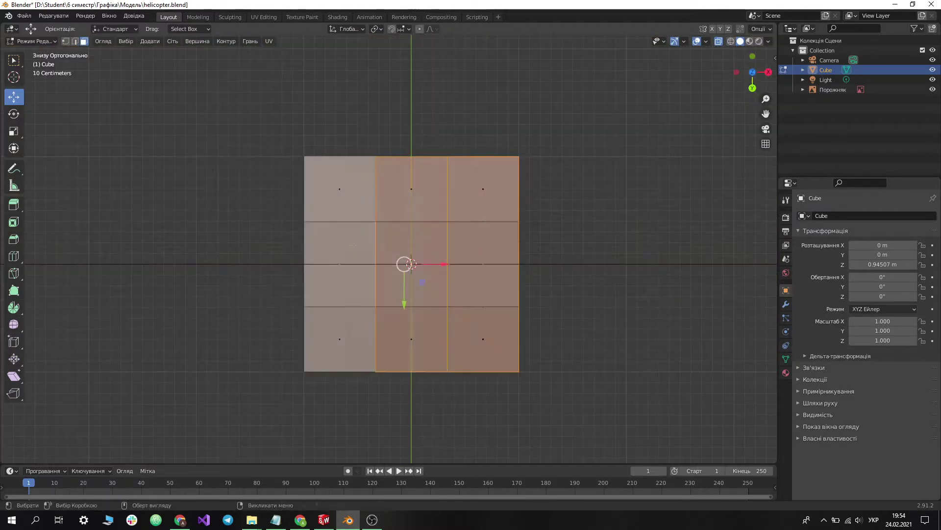
{"action": "key", "text": "s"}
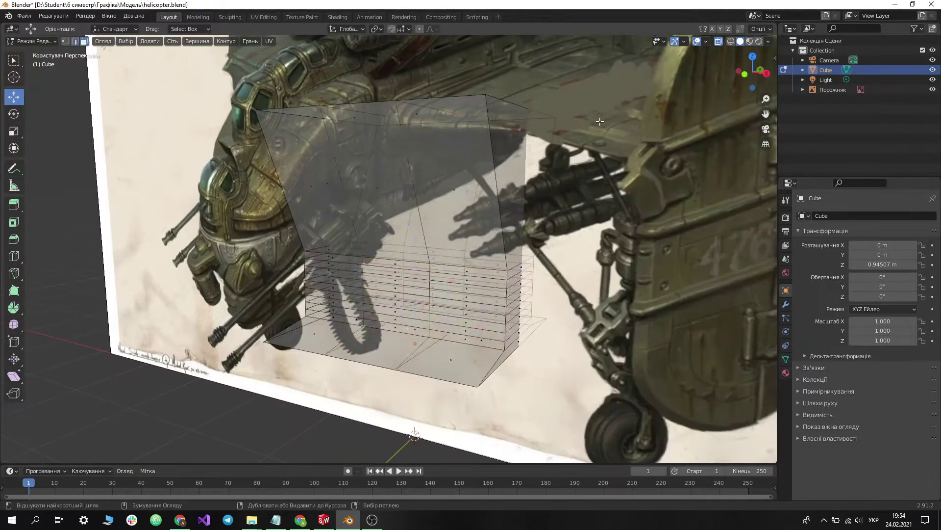
{"action": "key", "text": "z"}
{"action": "key", "text": "z"}
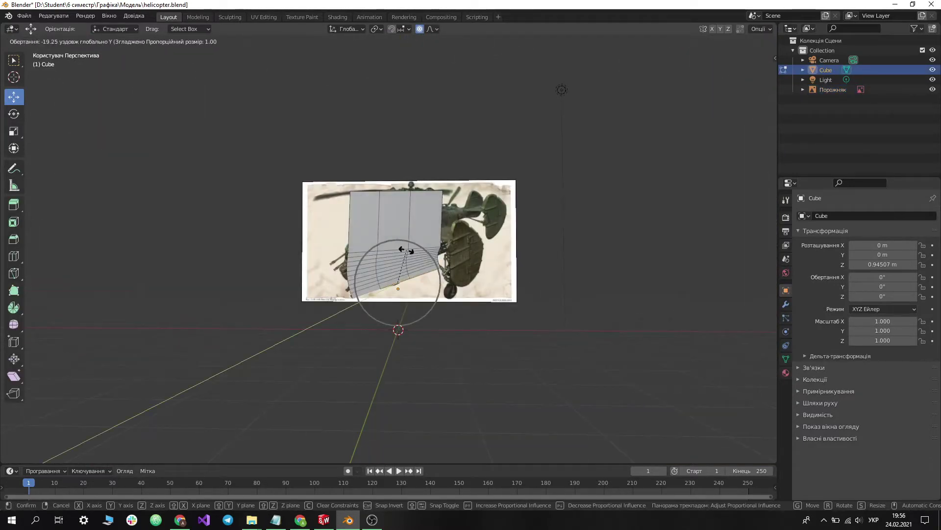
Step: Taper the extruded body toward the tail by scaling its end along X and in the plane excluding Y
{"action": "key", "text": "x"}
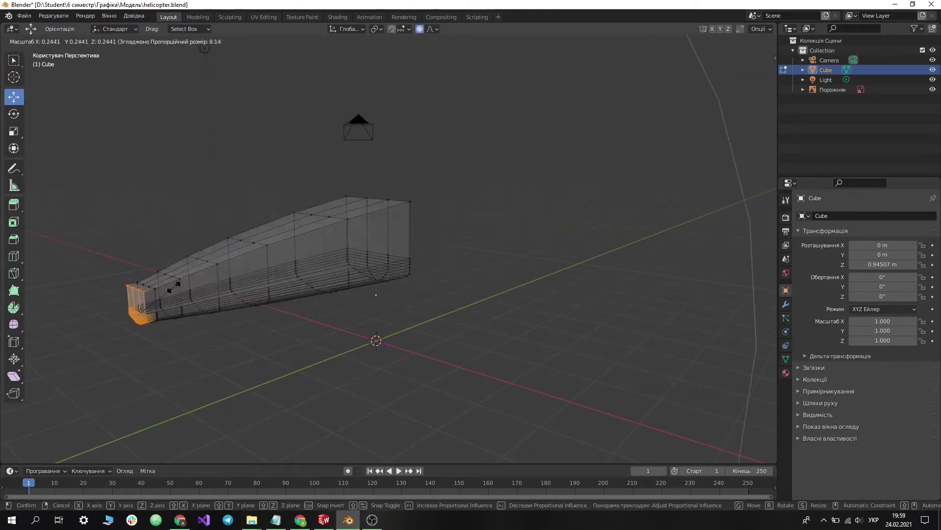
{"action": "key", "text": "shift+y"}
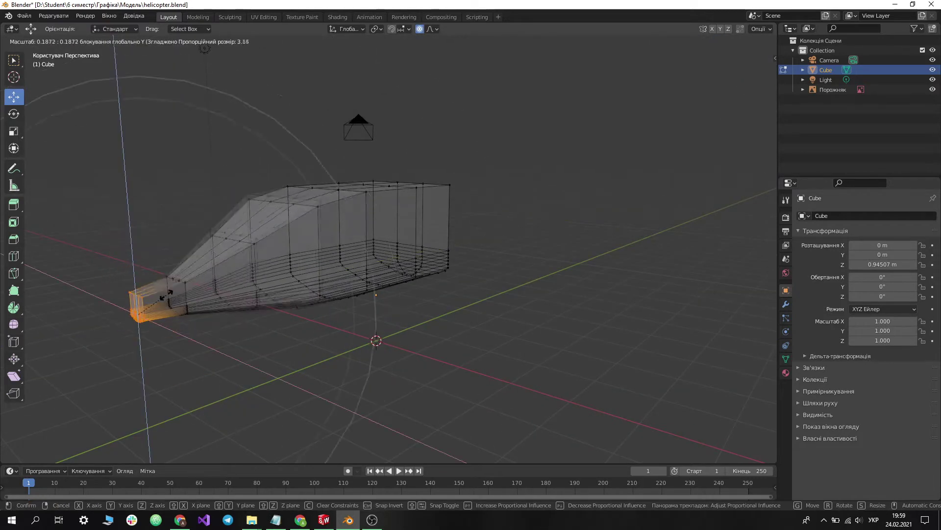
{"action": "scroll", "coordinate": [167, 294], "scroll_direction": "up", "scroll_amount": 8}
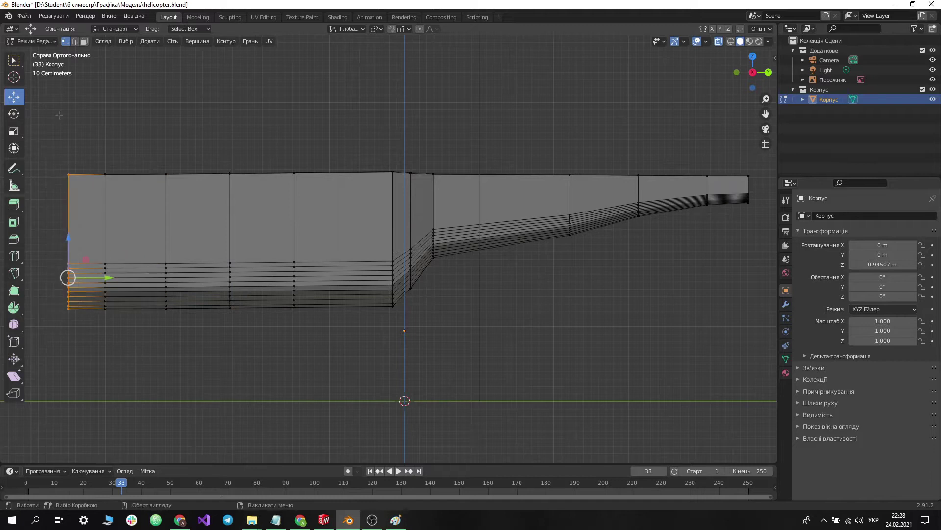
Step: Scale the end loop along Z with proportional editing turned on
{"action": "key", "text": "o"}
{"action": "key", "text": "s"}
{"action": "key", "text": "z"}
{"action": "scroll", "coordinate": [145, 147], "scroll_direction": "up", "scroll_amount": 10}
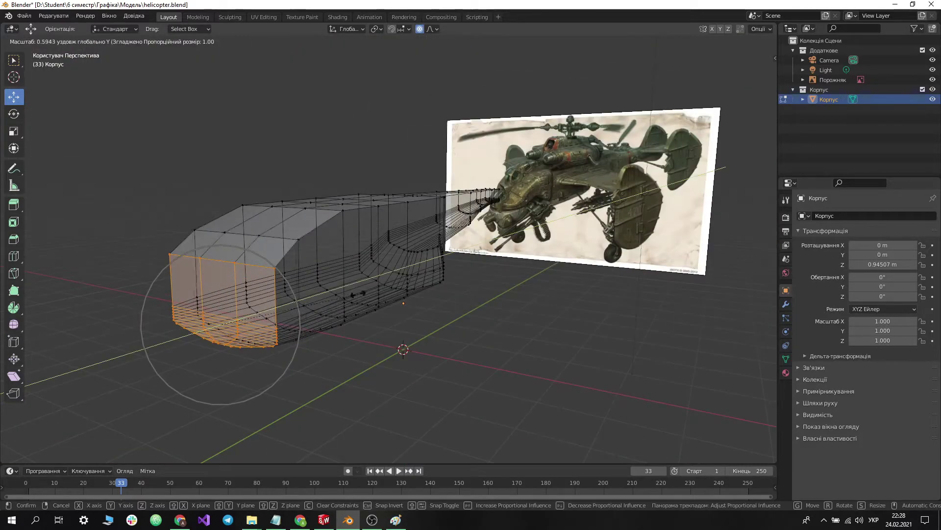
{"action": "key", "text": "Return"}
Step: In right side view, move the nose vertices so the top profile slopes down toward the front
{"action": "key", "text": "KP_3"}
{"action": "left_click_drag", "start_coordinate": [361, 314], "coordinate": [398, 179]}
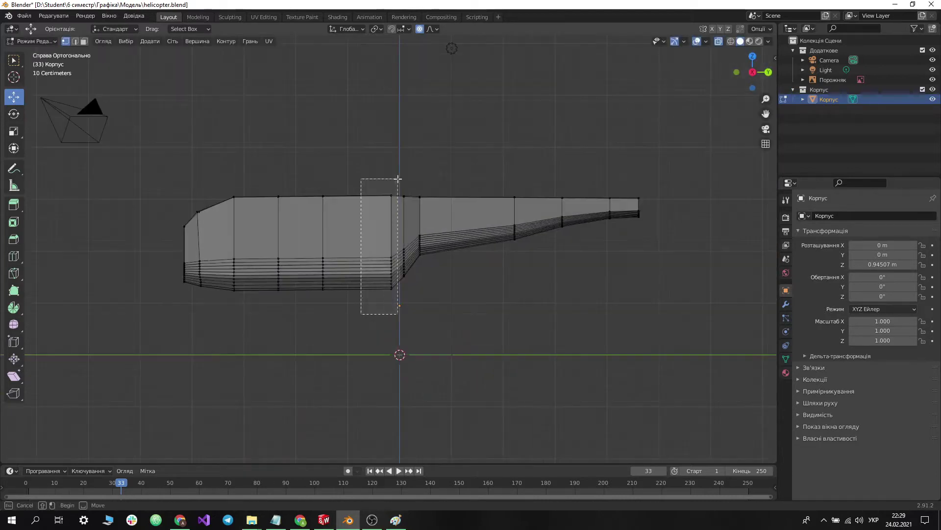
{"action": "middle_click_drag", "start_coordinate": [398, 178], "coordinate": [618, 230]}
{"action": "left_click", "coordinate": [225, 250]}
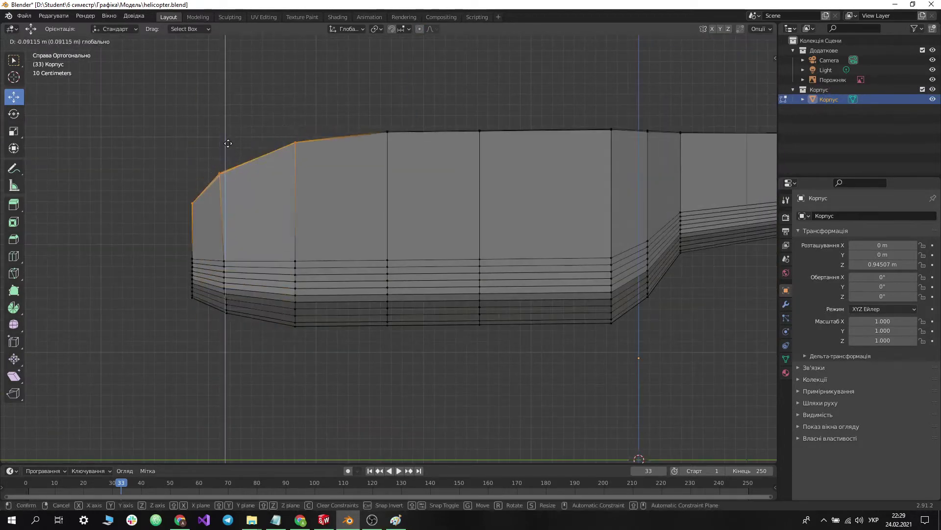
{"action": "mouse_move", "coordinate": [226, 250]}
{"action": "middle_mouse_down"}
{"action": "mouse_move", "coordinate": [343, 255]}
{"action": "mouse_move", "coordinate": [416, 162]}
{"action": "mouse_move", "coordinate": [490, 162]}
{"action": "middle_mouse_up"}
{"action": "scroll", "coordinate": [491, 196], "scroll_direction": "down", "scroll_amount": 2}
{"action": "left_click_drag", "start_coordinate": [210, 147], "coordinate": [399, 231]}
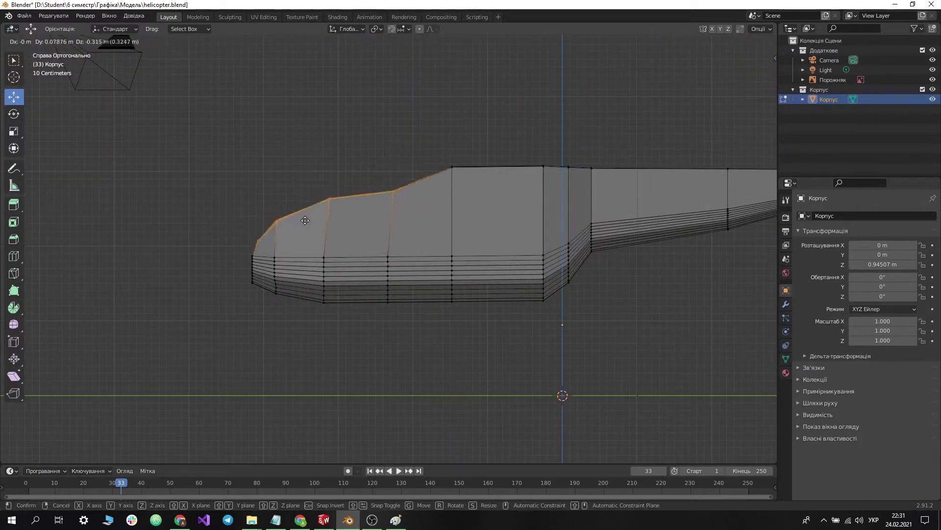
{"action": "scroll", "coordinate": [598, 171], "scroll_direction": "down", "scroll_amount": 3}
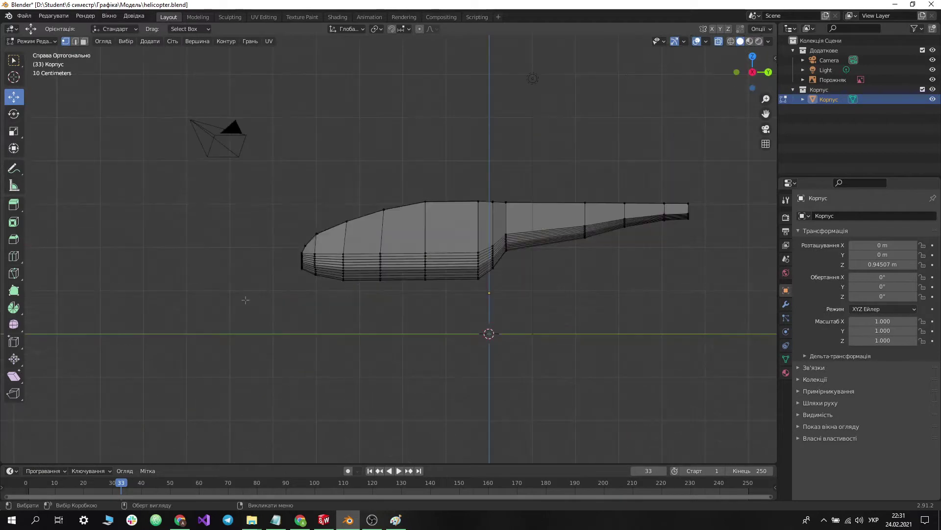
{"action": "scroll", "coordinate": [334, 334], "scroll_direction": "up", "scroll_amount": 4}
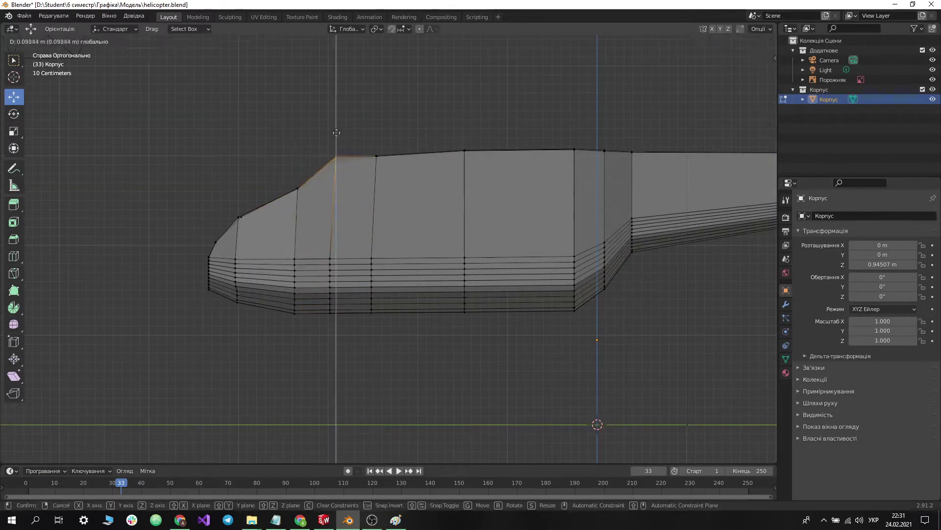
Step: Open the fuselage's Modifier properties
{"action": "left_click", "coordinate": [786, 304]}
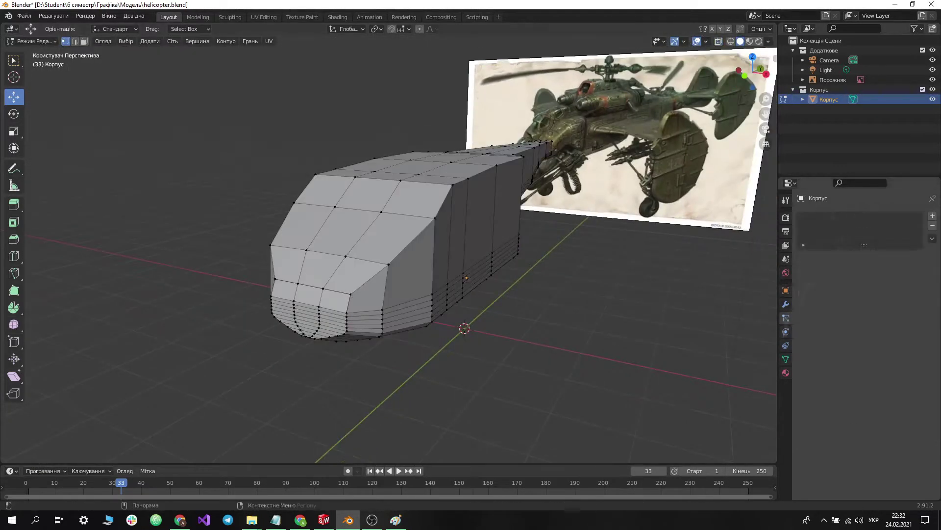
{"action": "left_click", "coordinate": [867, 216]}
{"action": "left_click", "coordinate": [703, 303]}
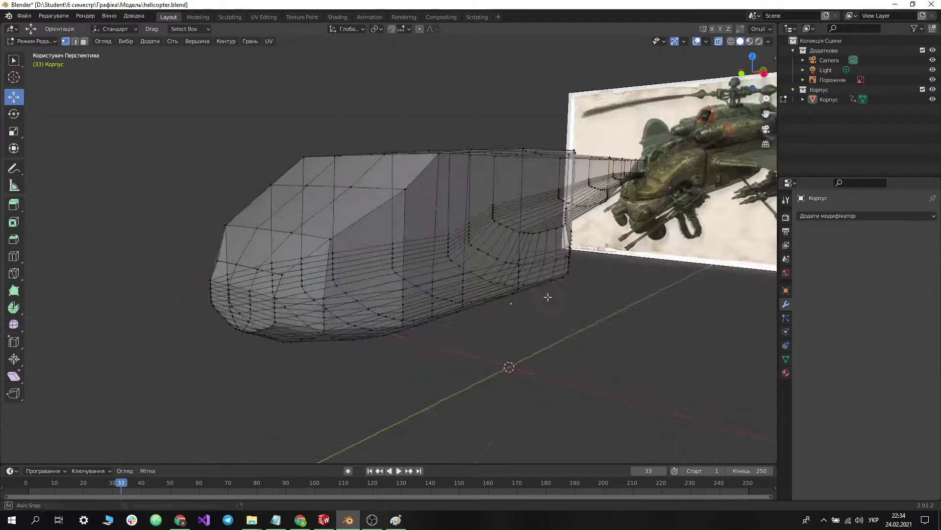
Step: Add two loop cuts to the fuselage near the nose with X-ray turned off
{"action": "key", "text": "KP_7"}
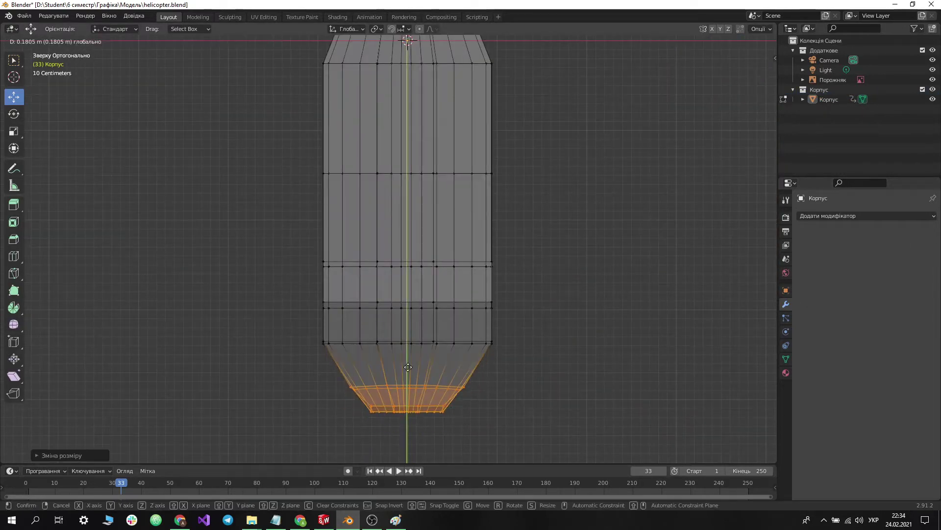
{"action": "middle_click_drag", "start_coordinate": [514, 393], "coordinate": [436, 270]}
{"action": "key", "text": "ctrl+r"}
{"action": "key", "text": "alt+z"}
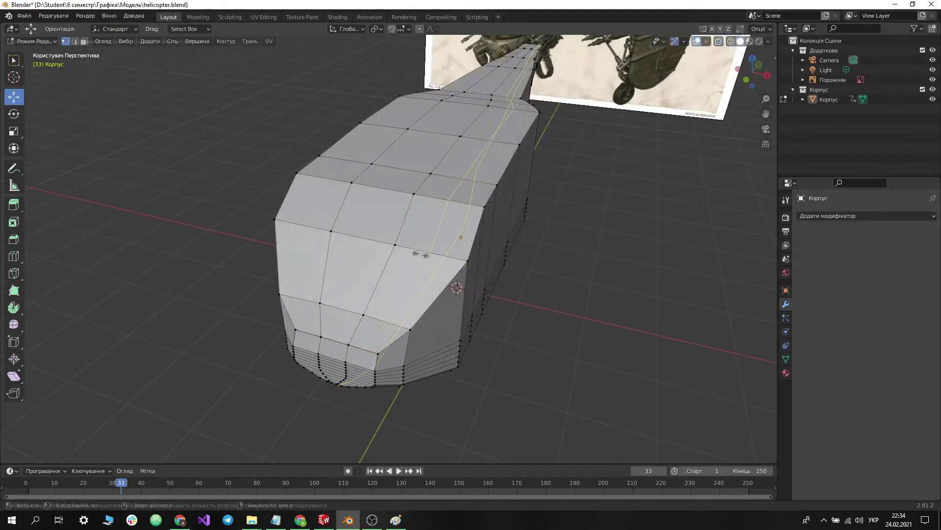
{"action": "left_click", "coordinate": [299, 221]}
{"action": "middle_click_drag", "start_coordinate": [300, 221], "coordinate": [492, 246]}
{"action": "key", "text": "ctrl+r"}
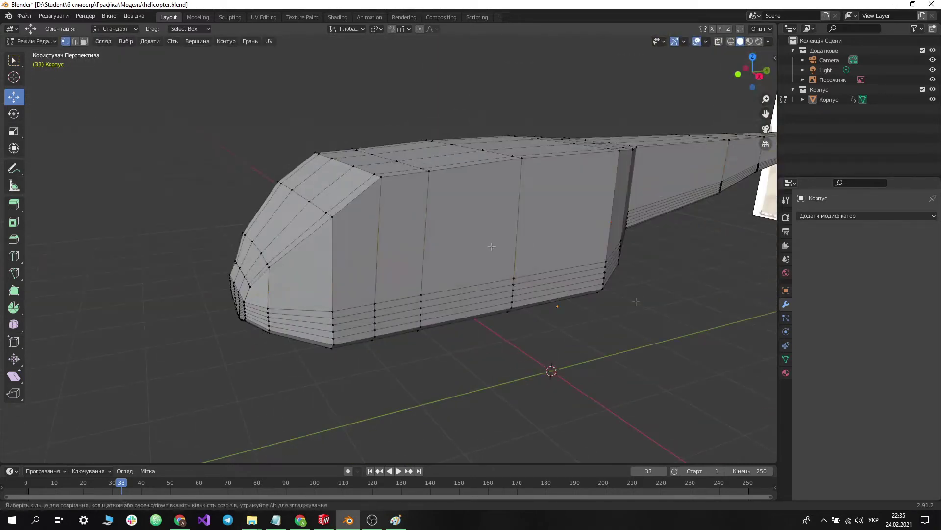
{"action": "left_click", "coordinate": [508, 173]}
{"action": "middle_click_drag", "start_coordinate": [508, 173], "coordinate": [589, 245]}
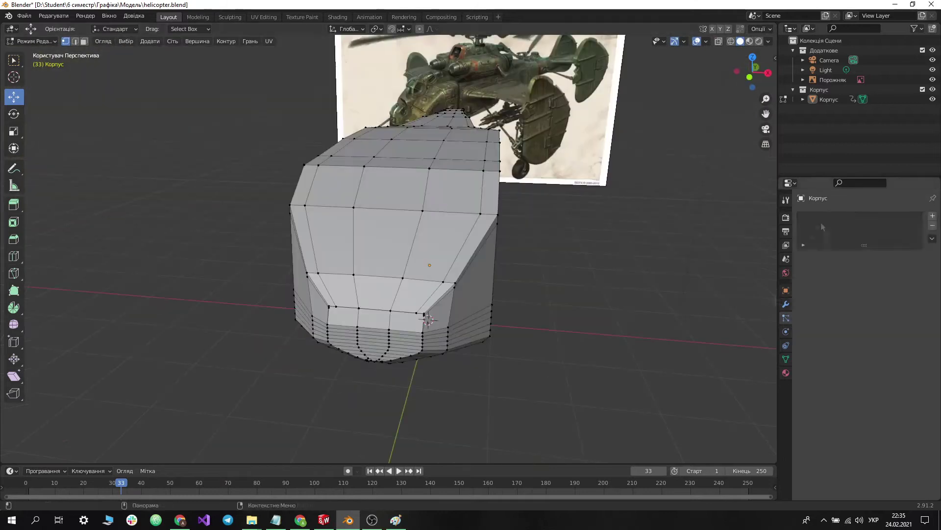
Step: Add a Subdivision Surface modifier and select the front nose faces in side view
{"action": "left_click", "coordinate": [868, 216]}
{"action": "left_click", "coordinate": [698, 386]}
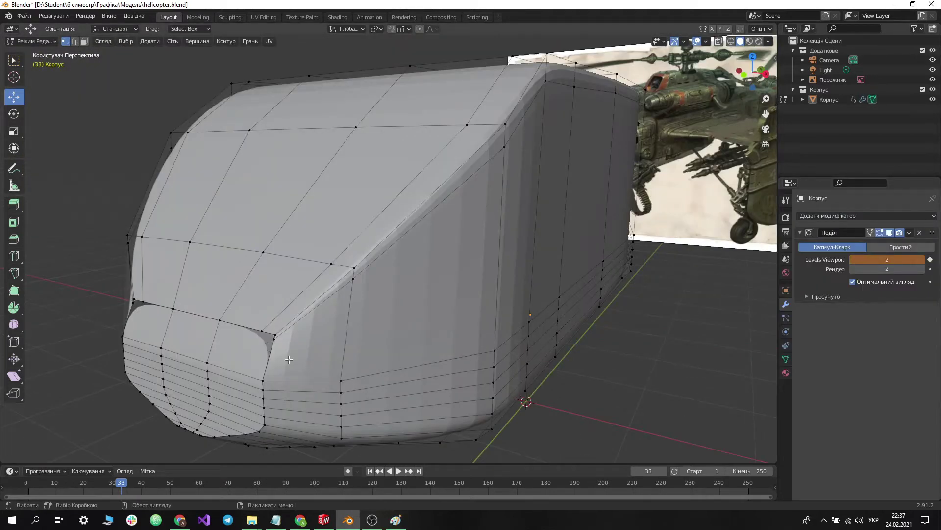
{"action": "key", "text": "KP_3"}
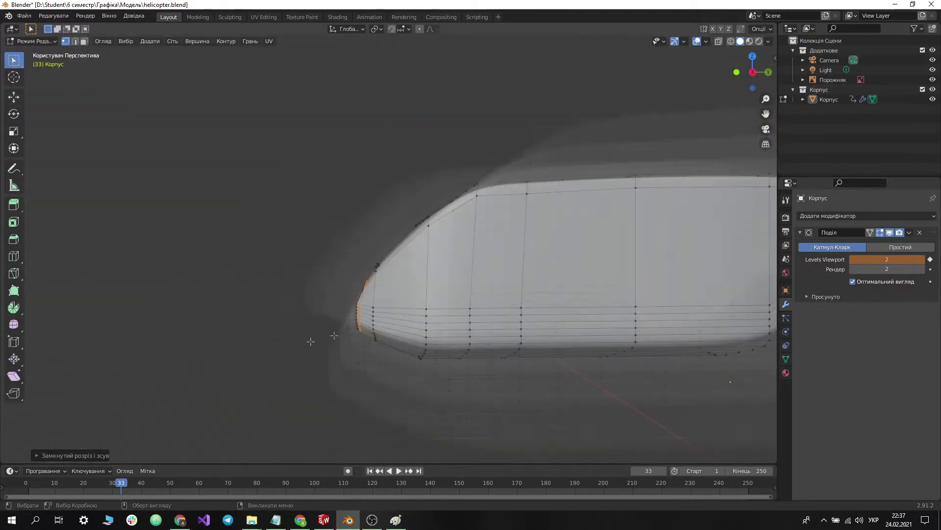
{"action": "left_click_drag", "start_coordinate": [332, 193], "coordinate": [275, 404]}
{"action": "middle_click_drag", "start_coordinate": [275, 403], "coordinate": [376, 392]}
{"action": "key", "text": "KP_3"}
{"action": "key", "text": "3"}
{"action": "left_click_drag", "start_coordinate": [293, 382], "coordinate": [332, 253]}
{"action": "middle_click_drag", "start_coordinate": [332, 253], "coordinate": [353, 263]}
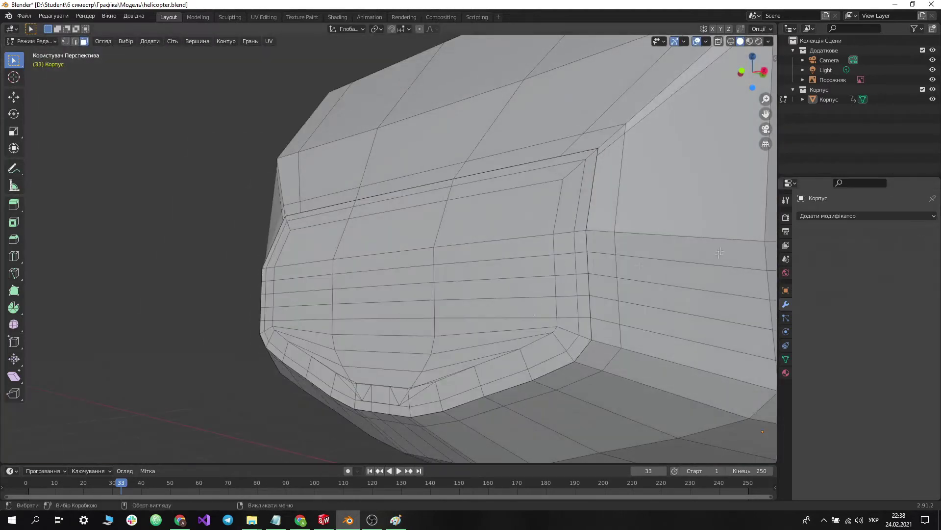
Step: Set the fuselage's subdivision to level 1 and name the new collection Крила
{"action": "key", "text": "ctrl+1"}
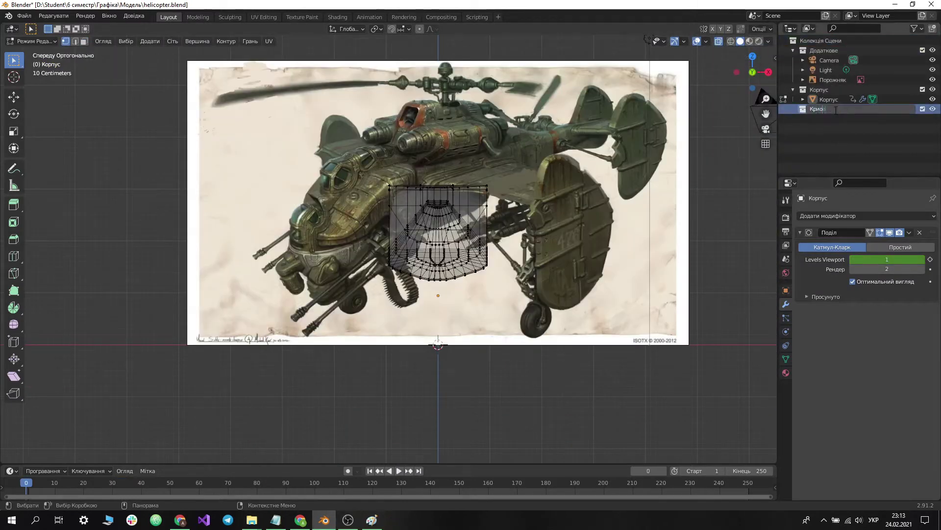
{"action": "type", "text": "а"}
{"action": "key", "text": "Return"}
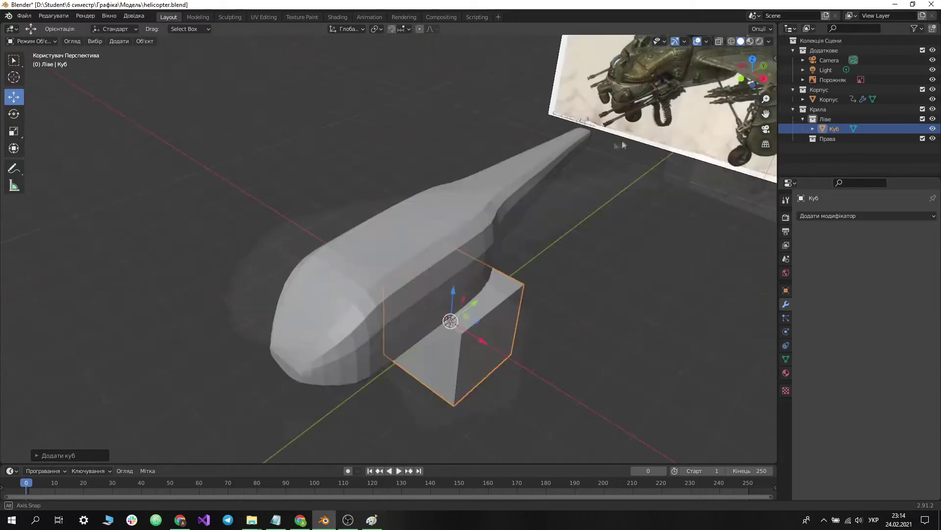
Step: Move the new cube into place over the reference image, viewed from above
{"action": "key", "text": "KP_7"}
{"action": "key", "text": "g"}
{"action": "left_click", "coordinate": [753, 86]}
{"action": "key", "text": "g"}
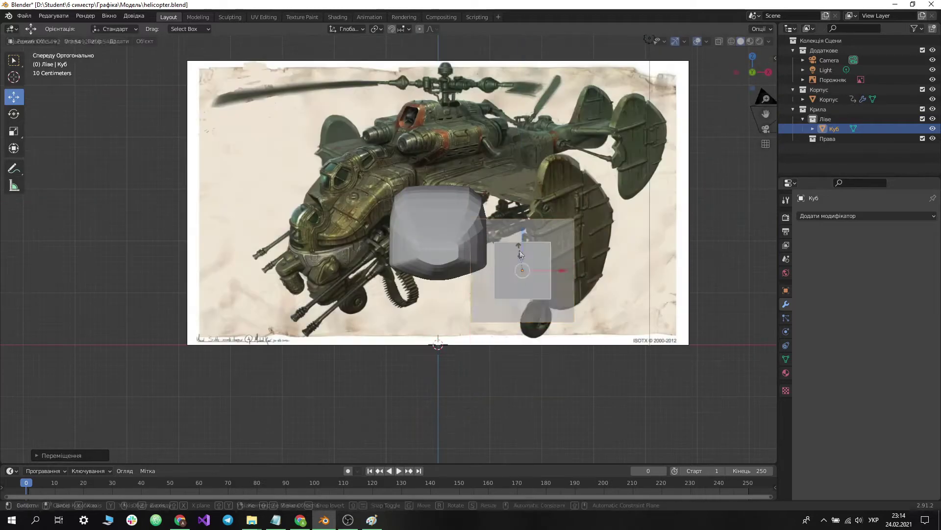
{"action": "left_click", "coordinate": [561, 253]}
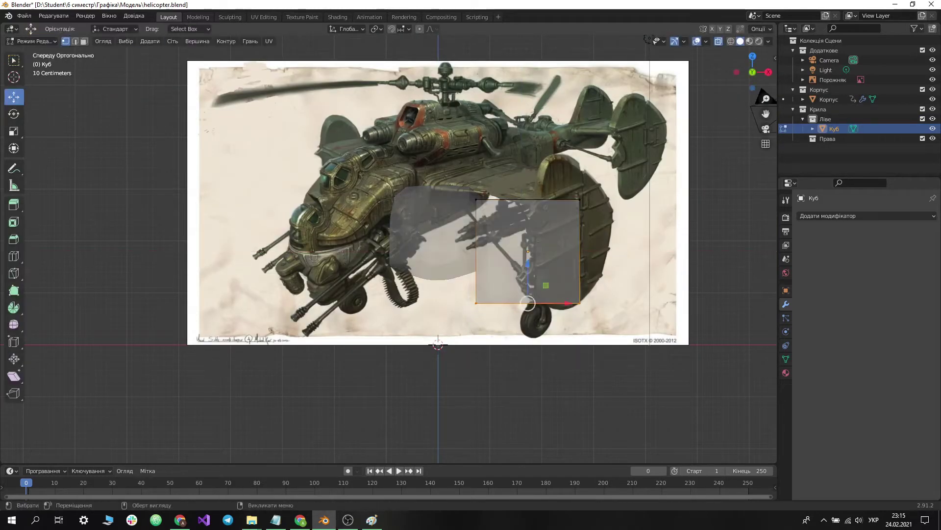
{"action": "key", "text": "KP_7"}
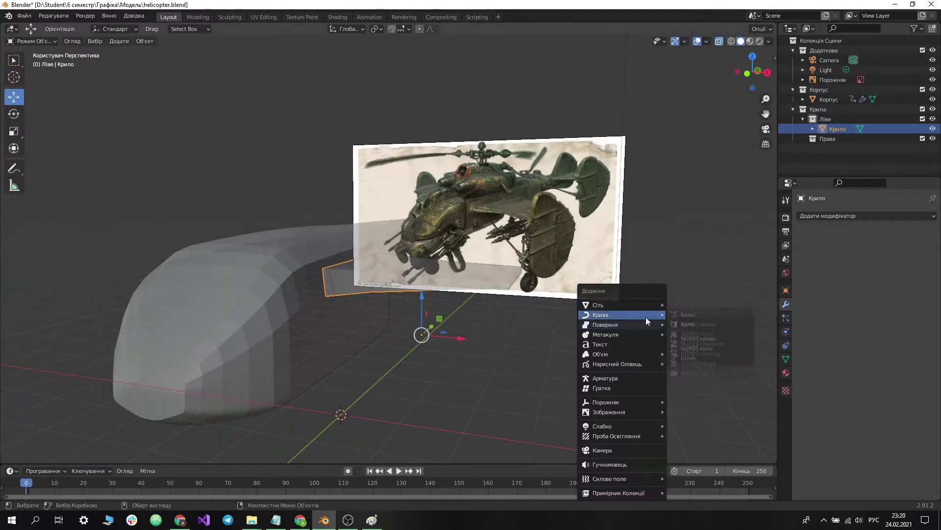
Step: Add a new cube over the wing plate in the reference and flatten it along X
{"action": "left_click", "coordinate": [646, 316]}
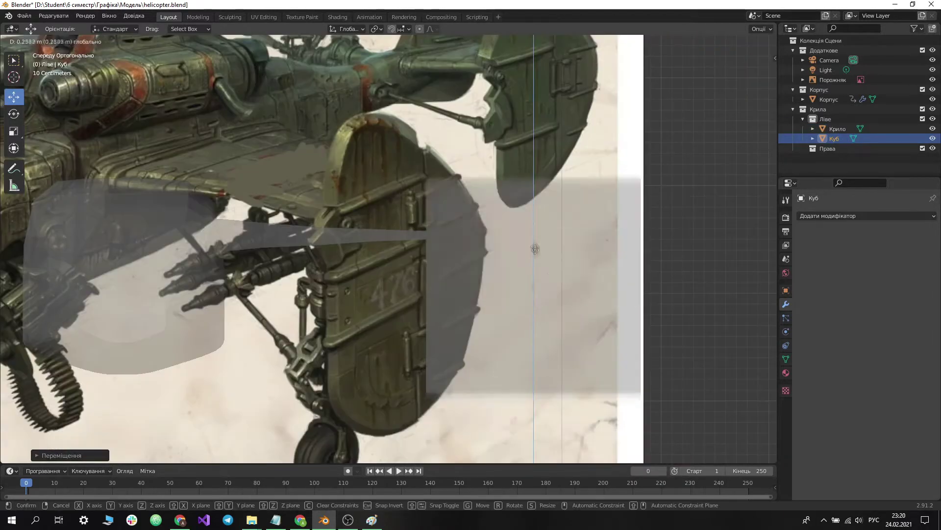
{"action": "left_click_drag", "start_coordinate": [533, 313], "coordinate": [597, 272]}
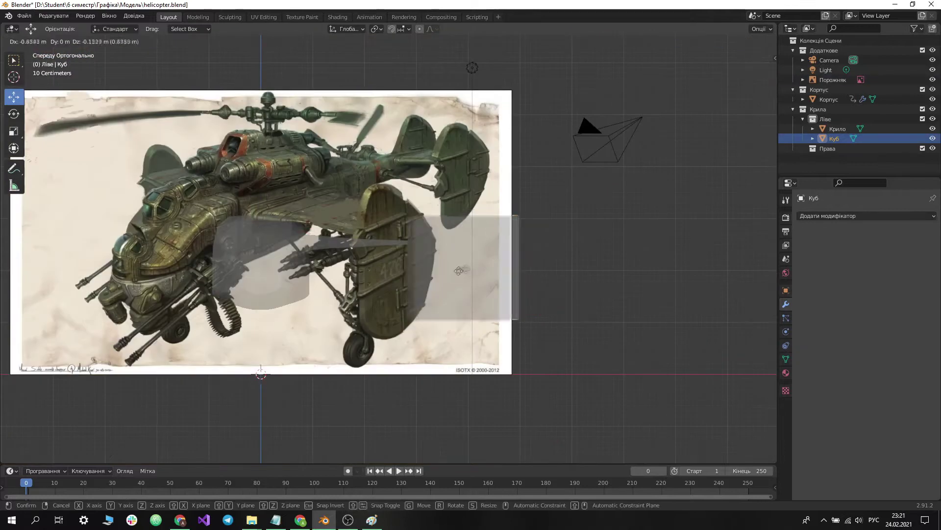
{"action": "left_click", "coordinate": [456, 263]}
{"action": "key", "text": "Tab"}
{"action": "key", "text": "g"}
{"action": "key", "text": "x"}
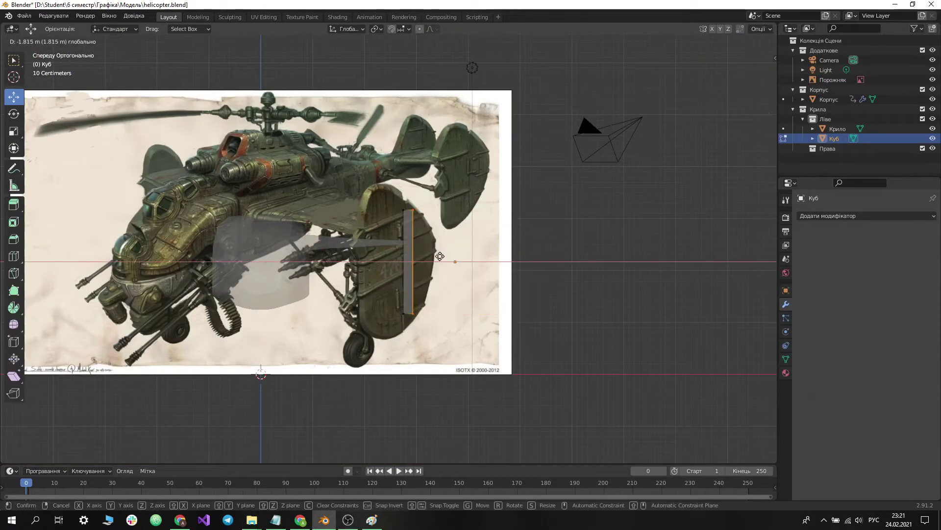
{"action": "left_click", "coordinate": [439, 256]}
Step: Move the thin plate along Y to line it up with the reference, checking from the front
{"action": "scroll", "coordinate": [414, 260], "scroll_direction": "up", "scroll_amount": 5}
{"action": "mouse_move", "coordinate": [447, 277]}
{"action": "middle_mouse_down"}
{"action": "mouse_move", "coordinate": [505, 273]}
{"action": "mouse_move", "coordinate": [473, 268]}
{"action": "middle_mouse_up"}
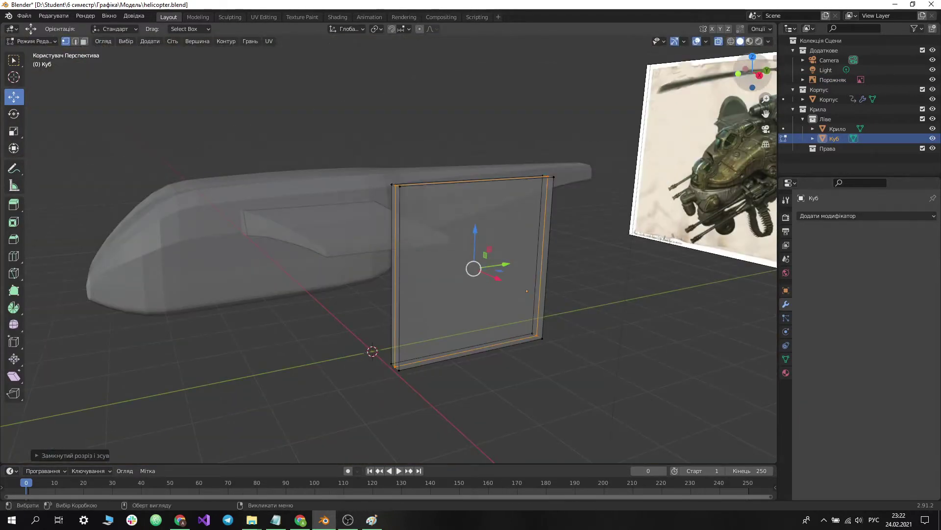
{"action": "key", "text": "KP_7"}
{"action": "key", "text": "g"}
{"action": "key", "text": "y"}
{"action": "key", "text": "KP_1"}
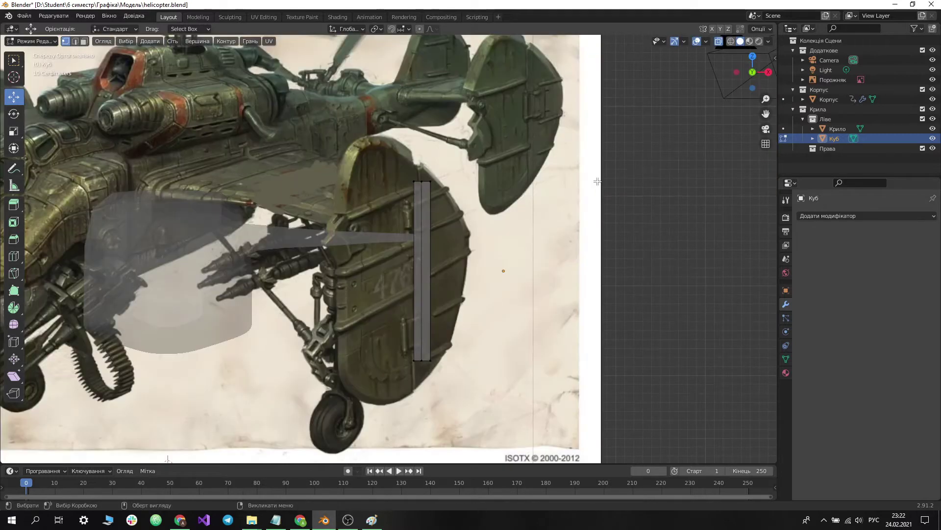
{"action": "scroll", "coordinate": [508, 323], "scroll_direction": "down", "scroll_amount": 4}
{"action": "mouse_move", "coordinate": [508, 324]}
{"action": "middle_mouse_down"}
{"action": "mouse_move", "coordinate": [542, 330]}
{"action": "mouse_move", "coordinate": [521, 330]}
{"action": "middle_mouse_up"}
Step: Slide the plate's edges to match the reference in right side view
{"action": "left_click", "coordinate": [768, 73]}
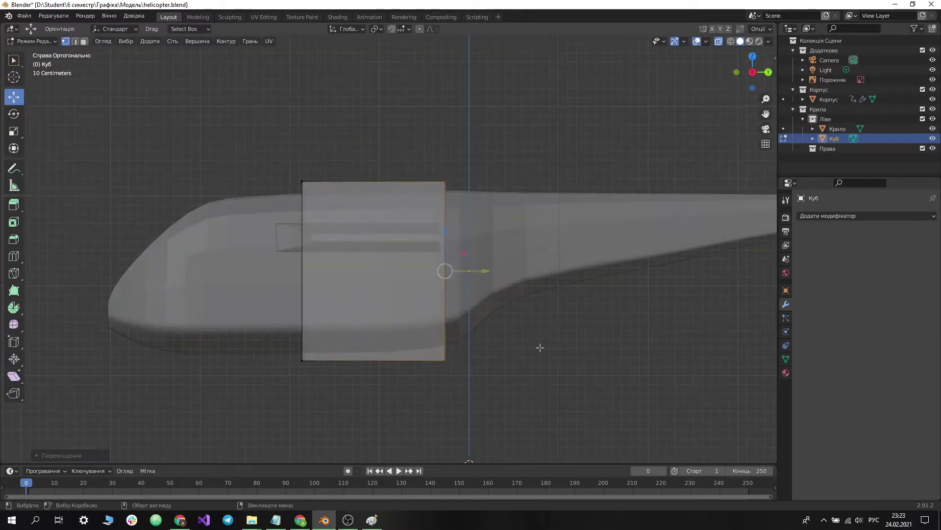
{"action": "left_click", "coordinate": [387, 334]}
{"action": "middle_click_drag", "start_coordinate": [386, 334], "coordinate": [530, 380]}
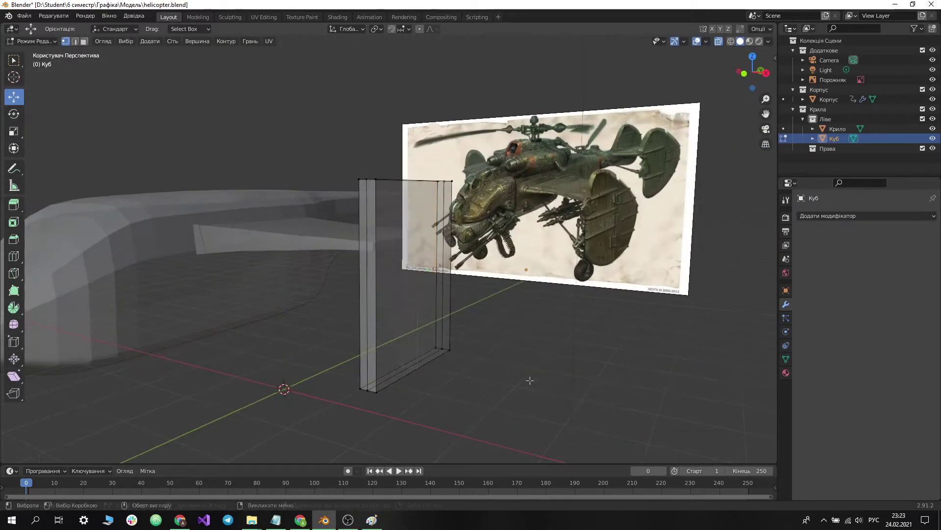
{"action": "middle_click_drag", "start_coordinate": [544, 341], "coordinate": [418, 349]}
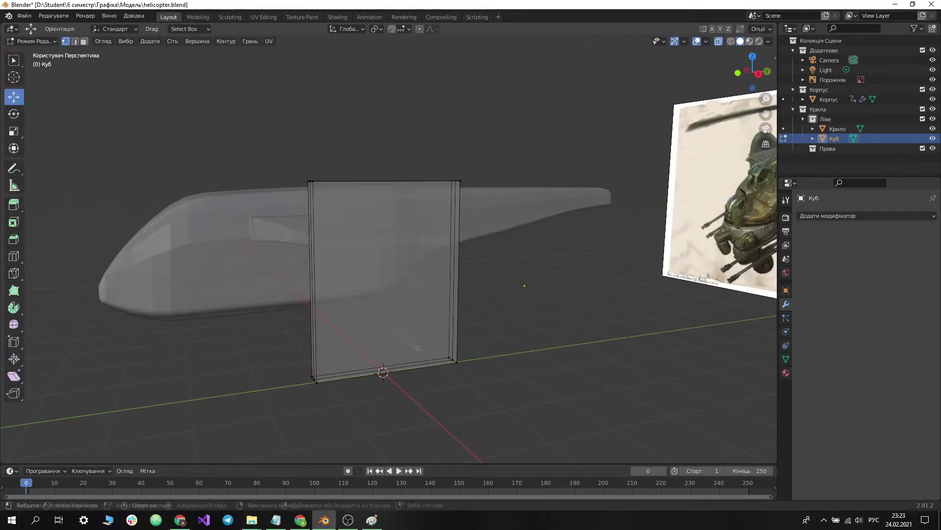
{"action": "key", "text": "KP_3"}
{"action": "left_click_drag", "start_coordinate": [410, 403], "coordinate": [515, 335]}
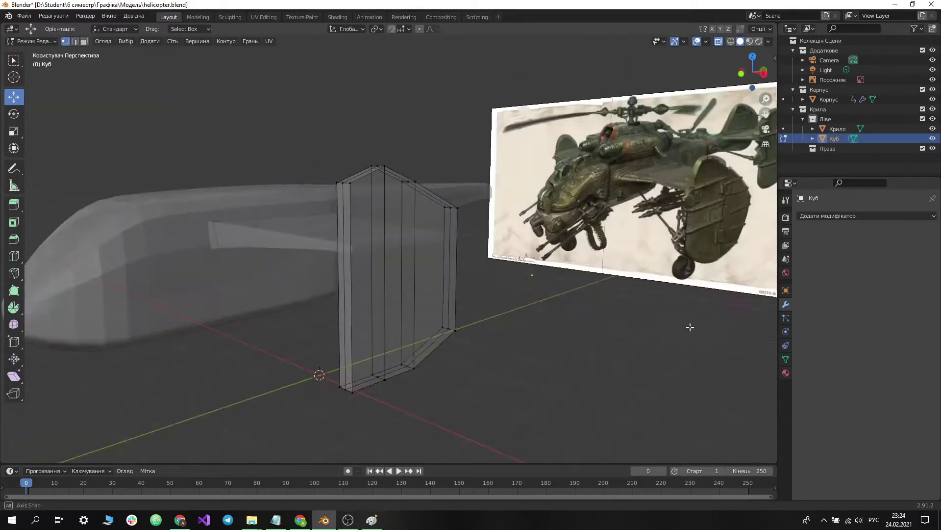
{"action": "mouse_move", "coordinate": [557, 396]}
{"action": "middle_mouse_down"}
{"action": "mouse_move", "coordinate": [676, 420]}
{"action": "mouse_move", "coordinate": [702, 392]}
{"action": "middle_mouse_up"}
Step: Create a new collection named Деталі under Ліве
{"action": "right_click", "coordinate": [822, 119]}
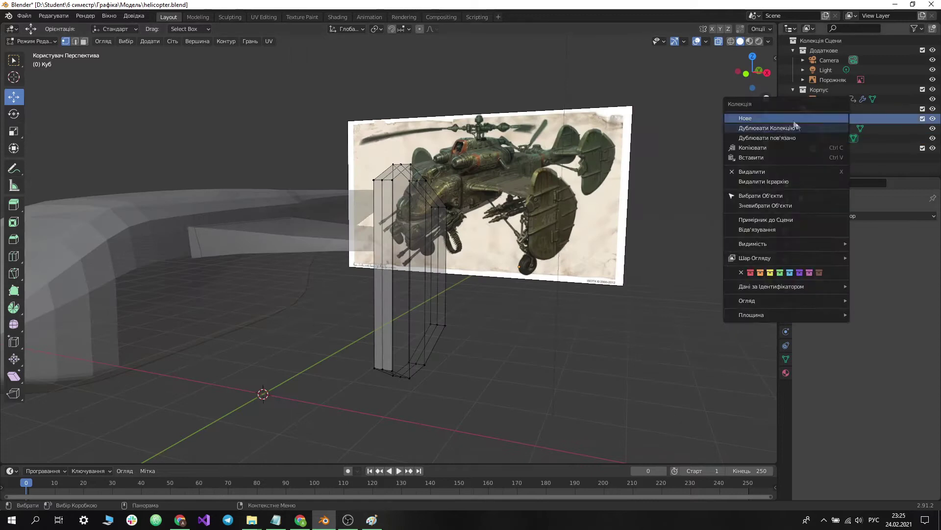
{"action": "left_click", "coordinate": [794, 120]}
{"action": "double_click", "coordinate": [839, 128]}
{"action": "type", "text": "Деталі"}
{"action": "key", "text": "Return"}
Step: Add a vertical loop cut through the plate in right side view
{"action": "middle_click_drag", "start_coordinate": [637, 206], "coordinate": [654, 196]}
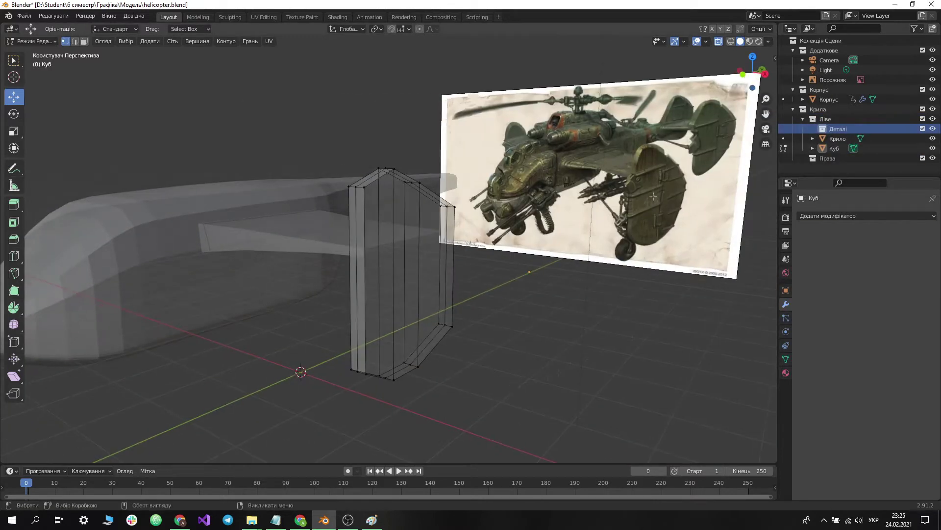
{"action": "key", "text": "KP_3"}
{"action": "key", "text": "ctrl+r"}
{"action": "right_click", "coordinate": [373, 329]}
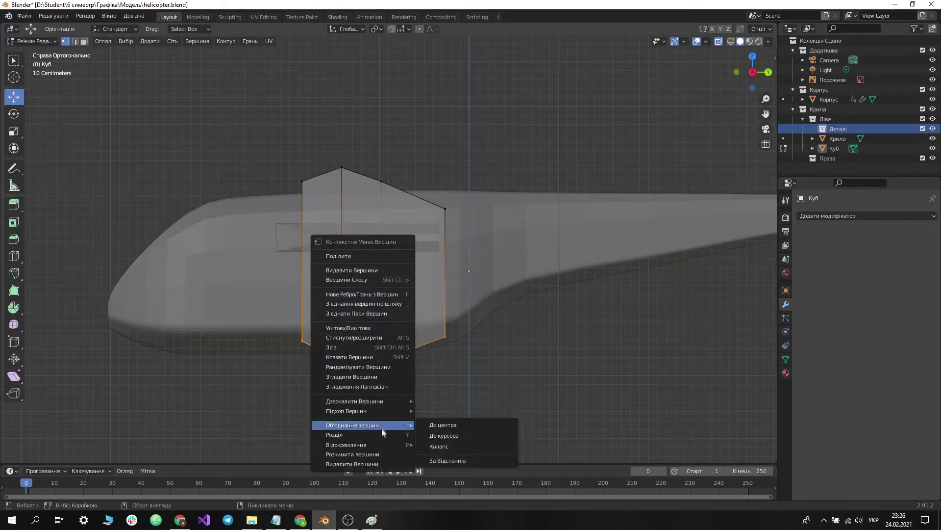
{"action": "left_click", "coordinate": [505, 401]}
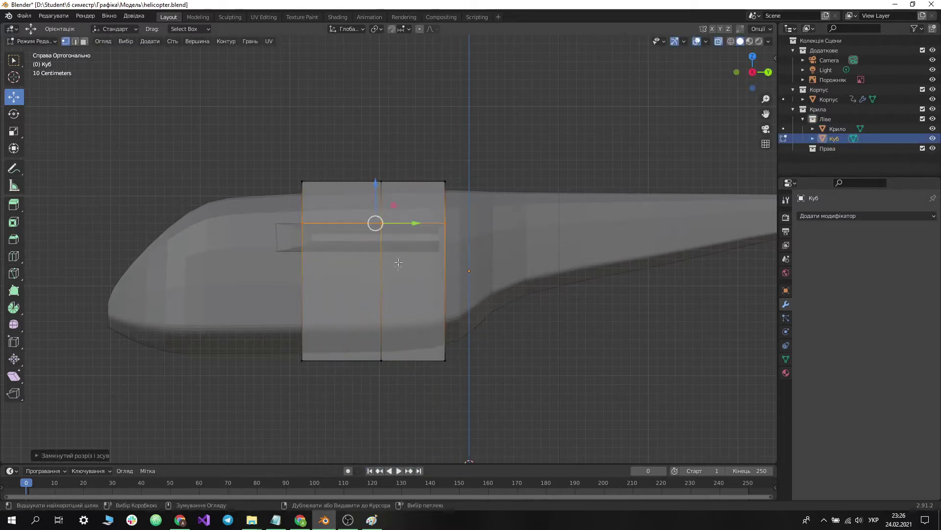
{"action": "left_click", "coordinate": [395, 284]}
{"action": "middle_click_drag", "start_coordinate": [395, 285], "coordinate": [641, 376]}
{"action": "key", "text": "KP_3"}
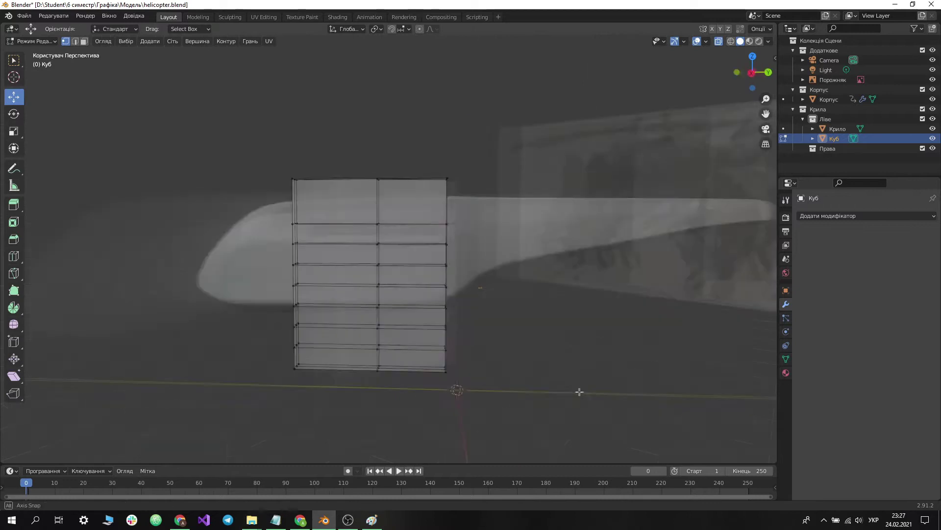
Step: Raise the plate's top vertex along Z into a peak
{"action": "left_click", "coordinate": [341, 274]}
{"action": "left_click", "coordinate": [302, 181]}
{"action": "key", "text": "g"}
{"action": "key", "text": "z"}
{"action": "left_click", "coordinate": [446, 182]}
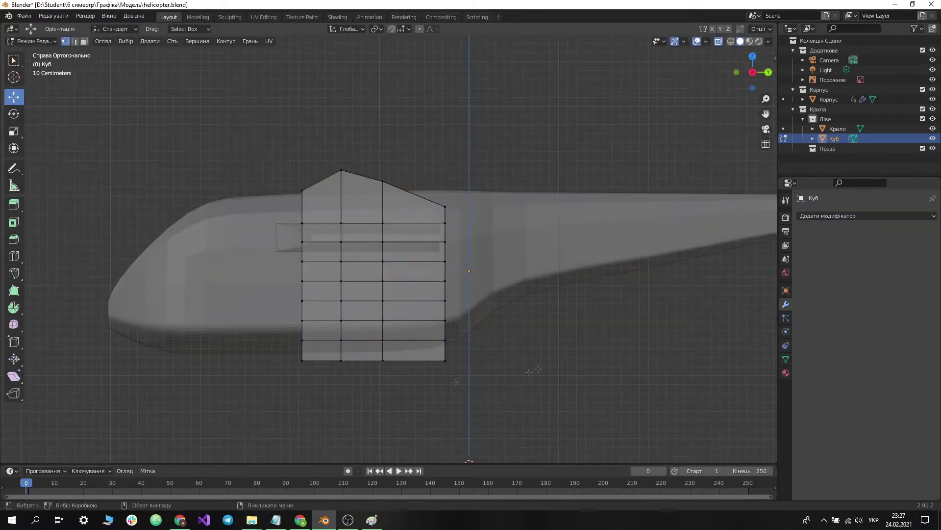
{"action": "middle_click_drag", "start_coordinate": [445, 206], "coordinate": [470, 216]}
Step: Round the plate's bottom-right corner by moving its vertex along Z with proportional editing
{"action": "key", "text": "KP_3"}
{"action": "left_click", "coordinate": [445, 359]}
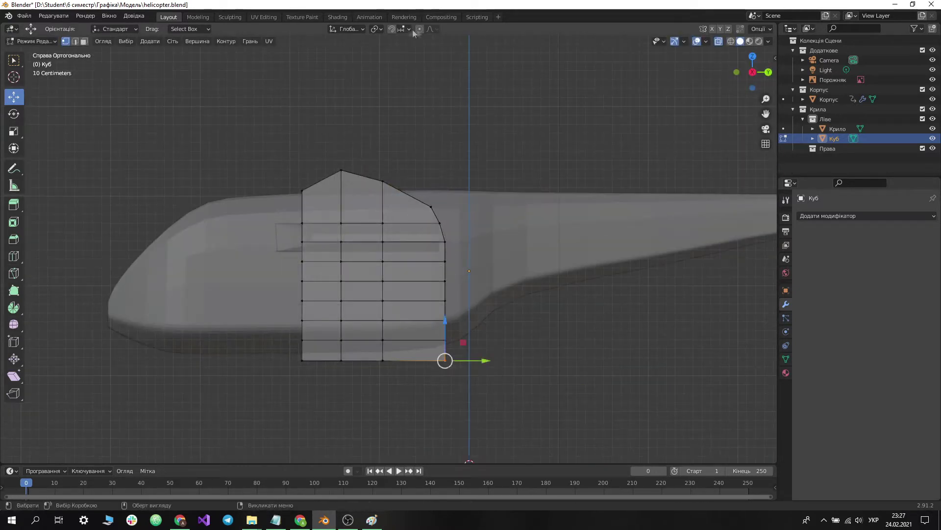
{"action": "key", "text": "o"}
{"action": "key", "text": "g"}
{"action": "key", "text": "z"}
{"action": "left_click", "coordinate": [436, 369]}
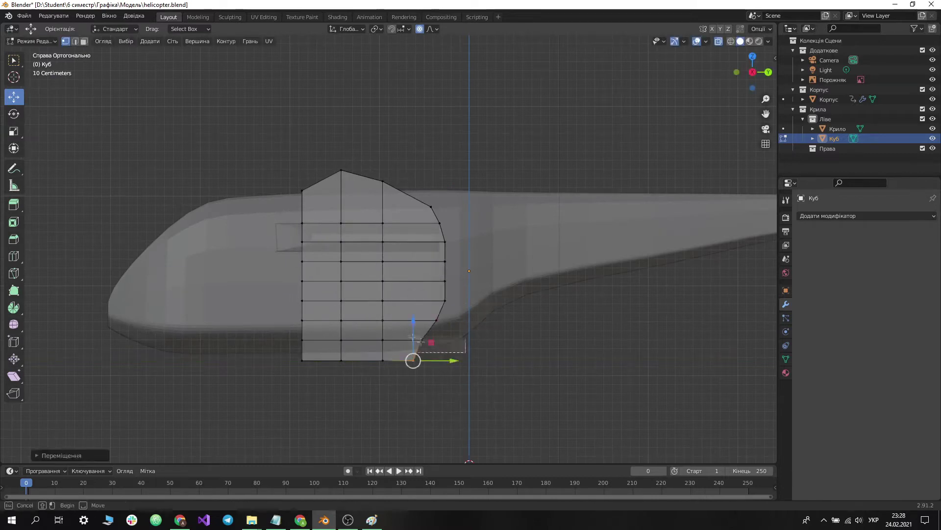
Step: Add an edge loop across the plate's top and round the bottom-left corner
{"action": "left_click_drag", "start_coordinate": [314, 344], "coordinate": [321, 335]}
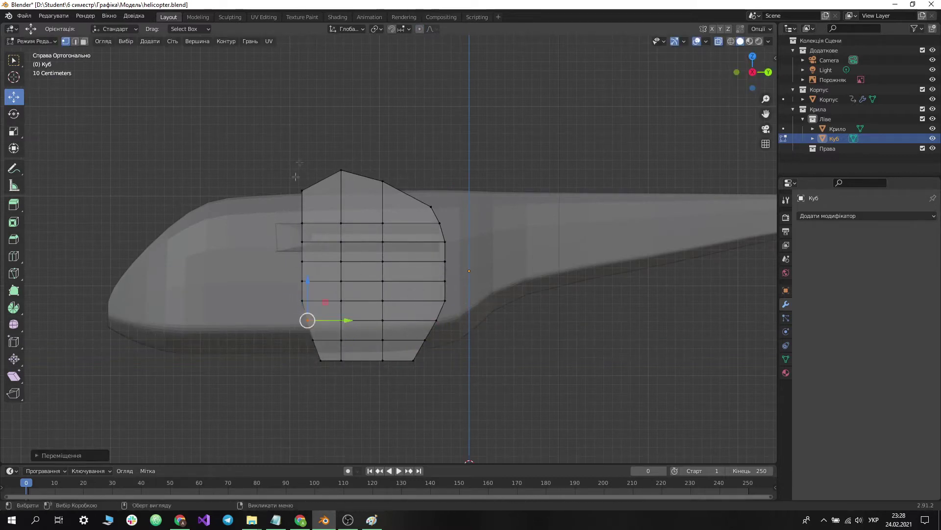
{"action": "key", "text": "ctrl+r"}
{"action": "mouse_move", "coordinate": [296, 176]}
{"action": "middle_mouse_down"}
{"action": "mouse_move", "coordinate": [578, 316]}
{"action": "mouse_move", "coordinate": [595, 313]}
{"action": "middle_mouse_up"}
{"action": "left_click", "coordinate": [388, 218]}
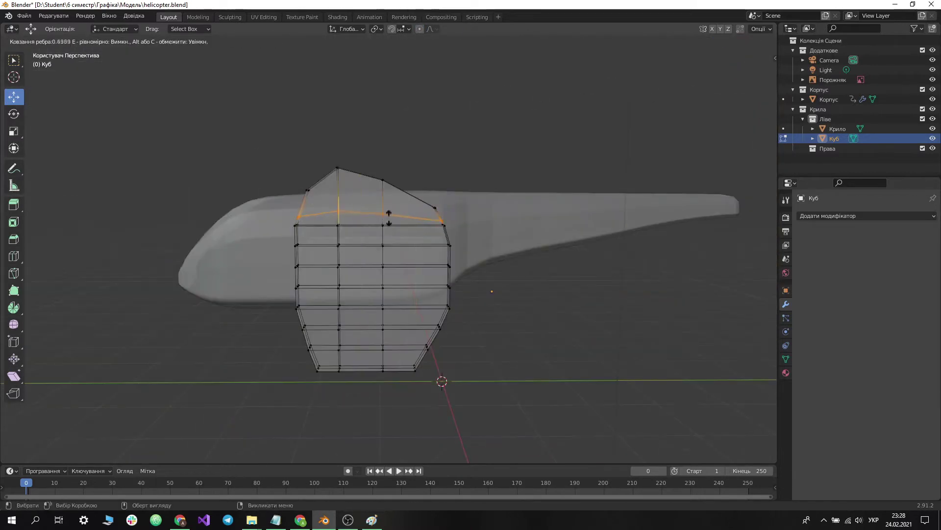
{"action": "key", "text": "KP_3"}
{"action": "left_click", "coordinate": [342, 197]}
Step: Return to Object Mode and smooth the plate with subdivision using Ctrl+1
{"action": "middle_click_drag", "start_coordinate": [341, 197], "coordinate": [554, 339]}
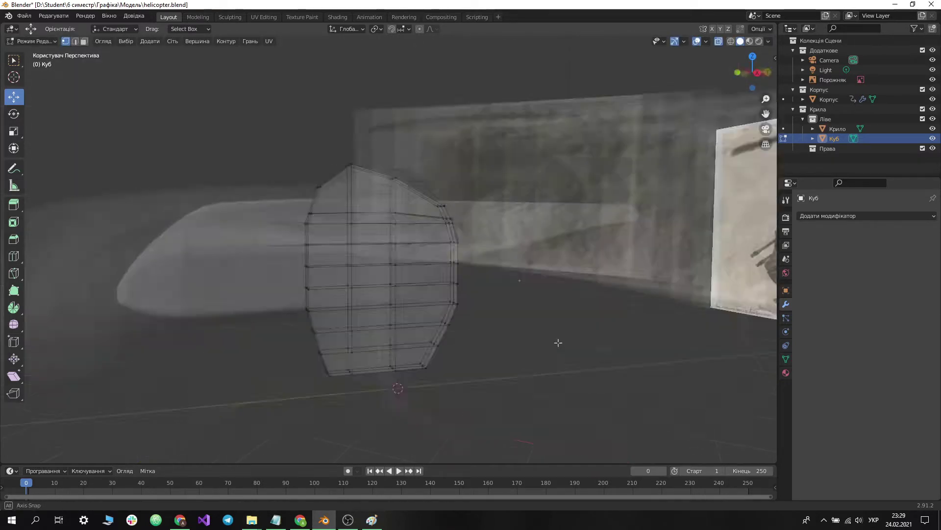
{"action": "key", "text": "KP_3"}
{"action": "key", "text": "3"}
{"action": "mouse_move", "coordinate": [337, 220]}
{"action": "middle_mouse_down"}
{"action": "mouse_move", "coordinate": [539, 304]}
{"action": "mouse_move", "coordinate": [561, 346]}
{"action": "middle_mouse_up"}
{"action": "key", "text": "Tab"}
{"action": "key", "text": "ctrl+1"}
{"action": "scroll", "coordinate": [582, 323], "scroll_direction": "up", "scroll_amount": 3}
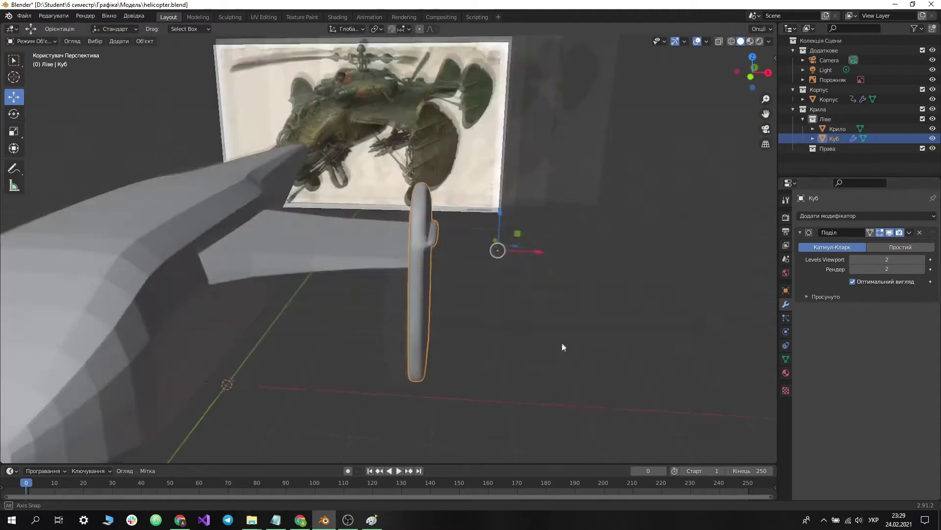
Step: Remove the plate's subdivision smoothing and re-enter Edit Mode to start a loop cut
{"action": "key", "text": "ctrl+2"}
{"action": "key", "text": "KP_3"}
{"action": "middle_click_drag", "start_coordinate": [737, 139], "coordinate": [331, 253]}
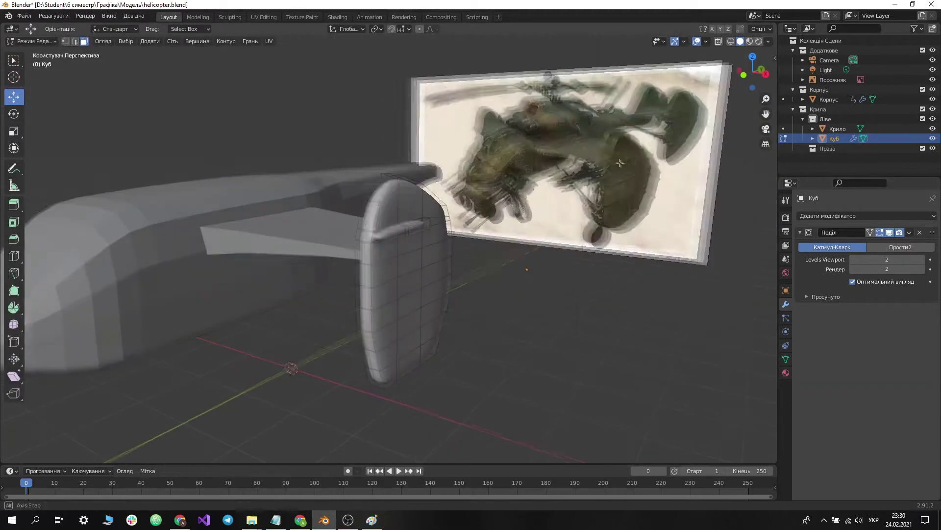
{"action": "key", "text": "Tab"}
{"action": "key", "text": "KP_3"}
{"action": "key", "text": "ctrl+r"}
{"action": "middle_click_drag", "start_coordinate": [294, 196], "coordinate": [387, 236]}
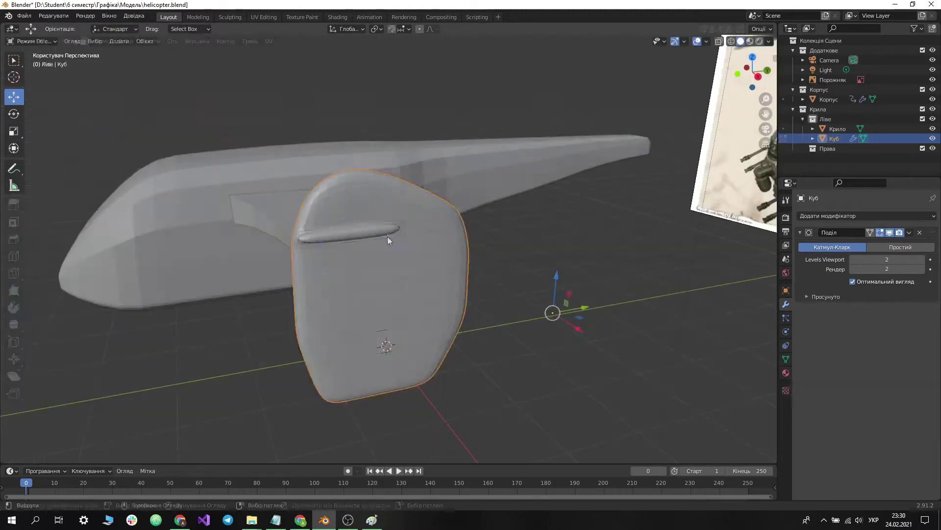
{"action": "key", "text": "ctrl+z"}
Step: Place the new loop cut across the plate and switch to face selection
{"action": "left_click", "coordinate": [349, 321]}
{"action": "middle_click_drag", "start_coordinate": [349, 322], "coordinate": [519, 244]}
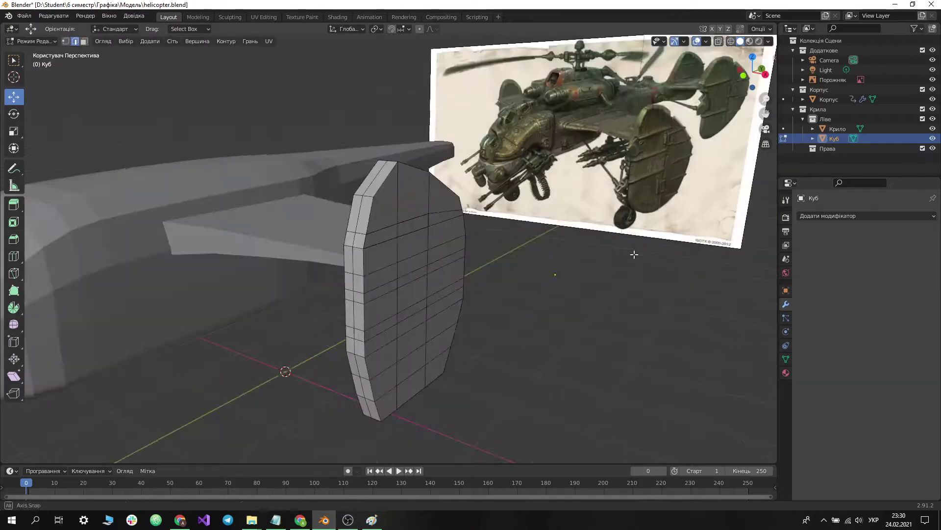
{"action": "key", "text": "KP_7"}
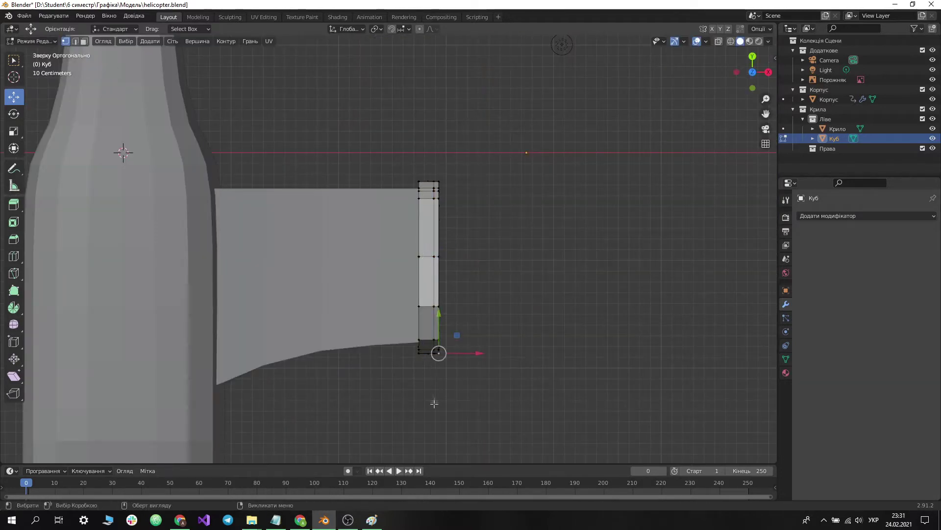
{"action": "middle_click_drag", "start_coordinate": [435, 403], "coordinate": [481, 373]}
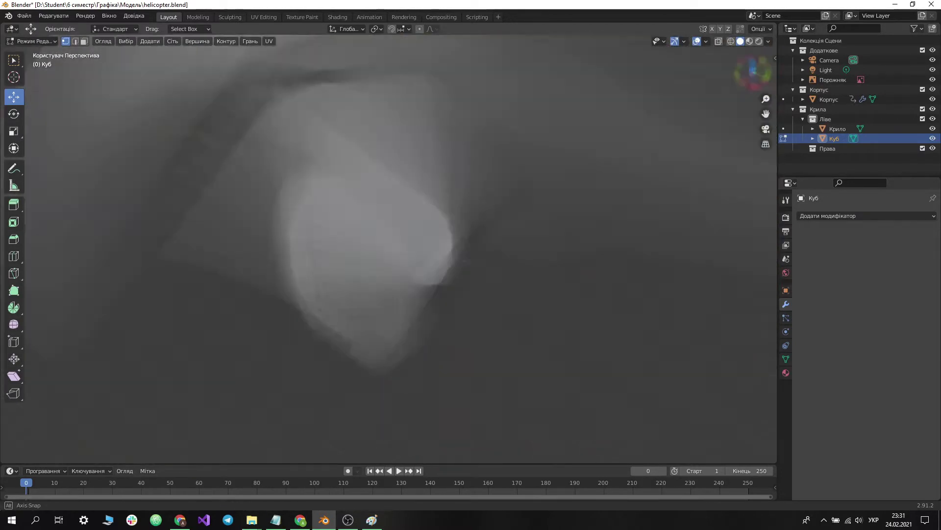
{"action": "middle_click_drag", "start_coordinate": [551, 225], "coordinate": [425, 370], "text": "alt"}
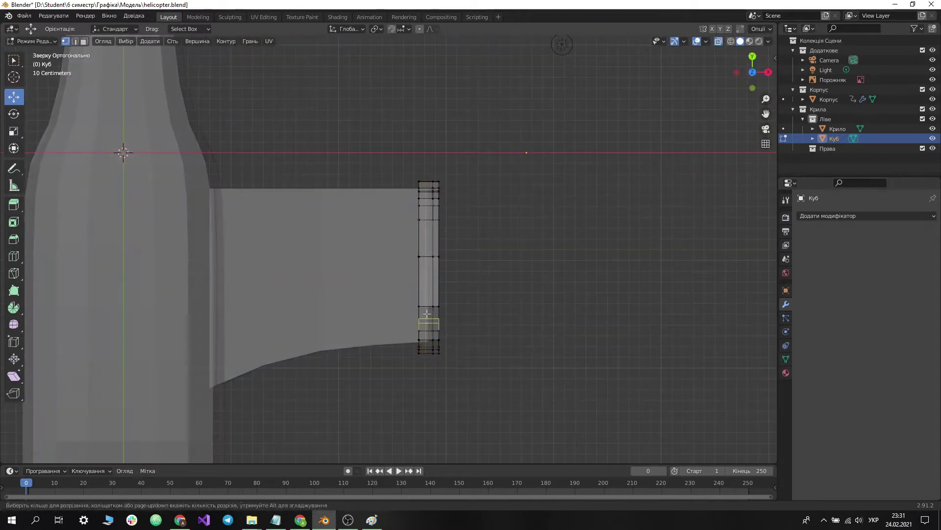
{"action": "key", "text": "3"}
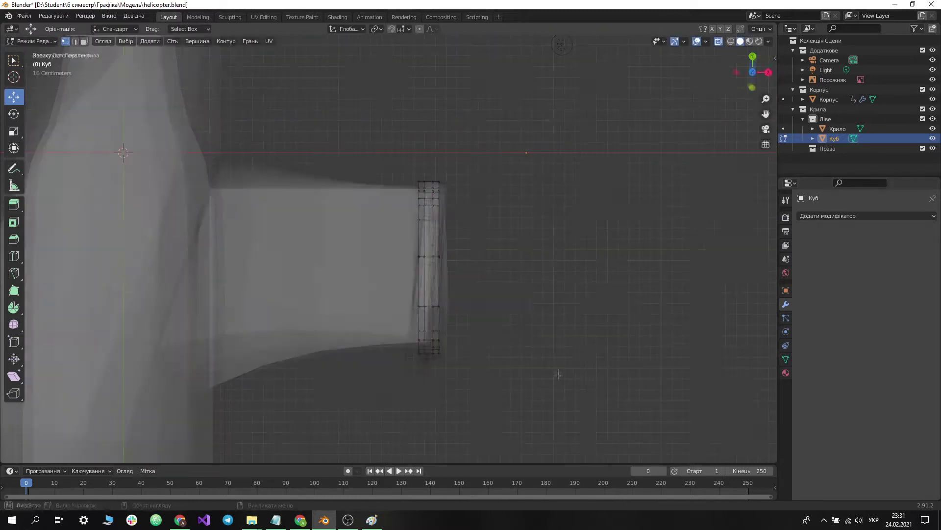
{"action": "middle_click_drag", "start_coordinate": [428, 313], "coordinate": [343, 218], "text": "alt"}
Step: Select faces in the upper, middle and lower horizontal strips of the plate
{"action": "left_click", "coordinate": [320, 214], "text": "shift"}
{"action": "left_click", "coordinate": [356, 212], "text": "shift"}
{"action": "left_click", "coordinate": [308, 258], "text": "shift"}
{"action": "left_click", "coordinate": [357, 293], "text": "shift"}
{"action": "left_click", "coordinate": [357, 259], "text": "shift"}
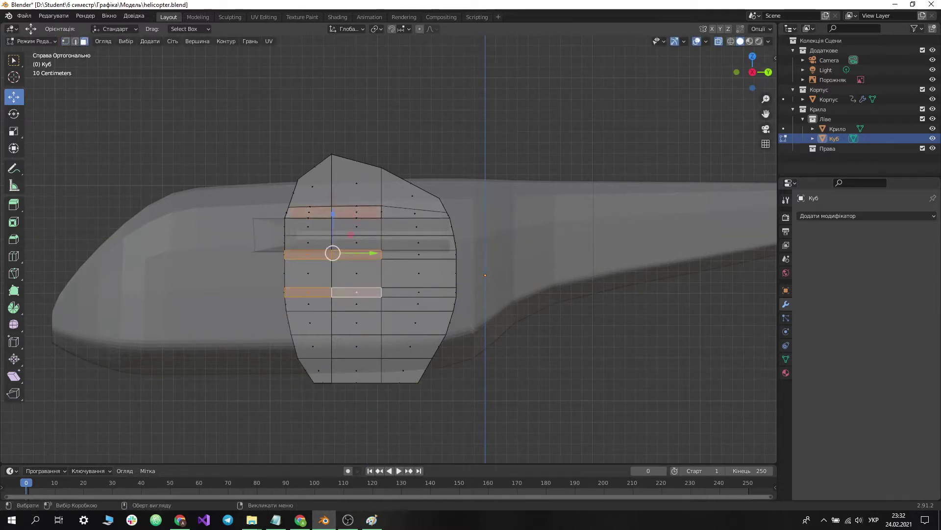
Step: Turn off X-ray and extrude a vertical face loop along its normals into a raised strip
{"action": "key", "text": "alt+z"}
{"action": "middle_click_drag", "start_coordinate": [363, 293], "coordinate": [522, 241]}
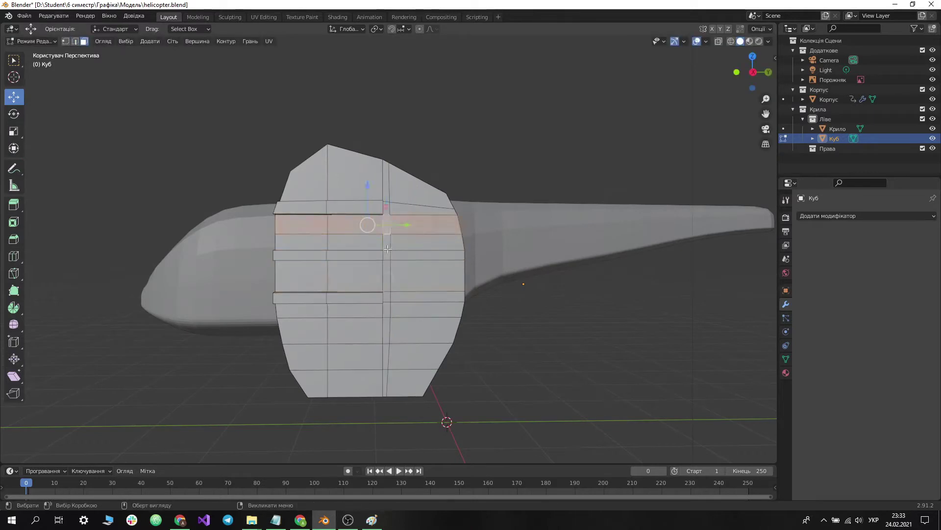
{"action": "left_click", "coordinate": [387, 249], "text": "alt"}
{"action": "key", "text": "g"}
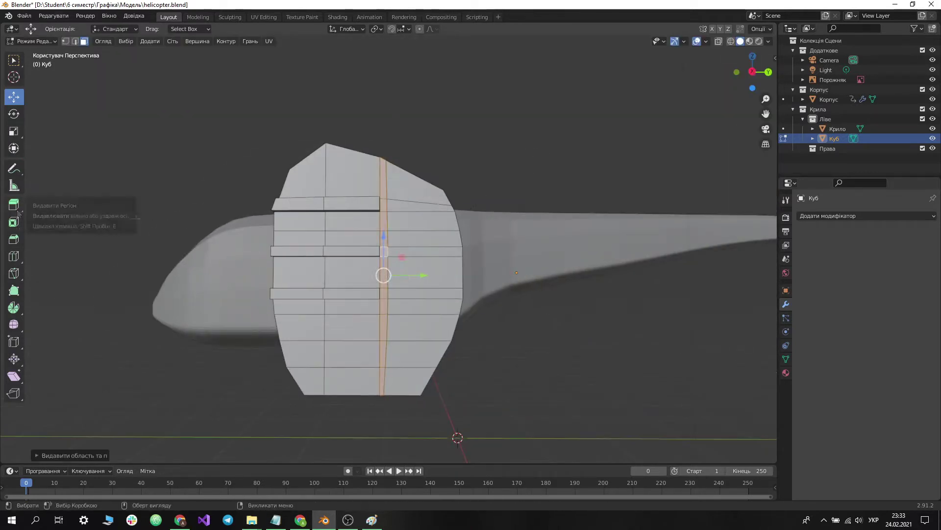
{"action": "right_click", "coordinate": [313, 303]}
{"action": "left_click", "coordinate": [314, 305]}
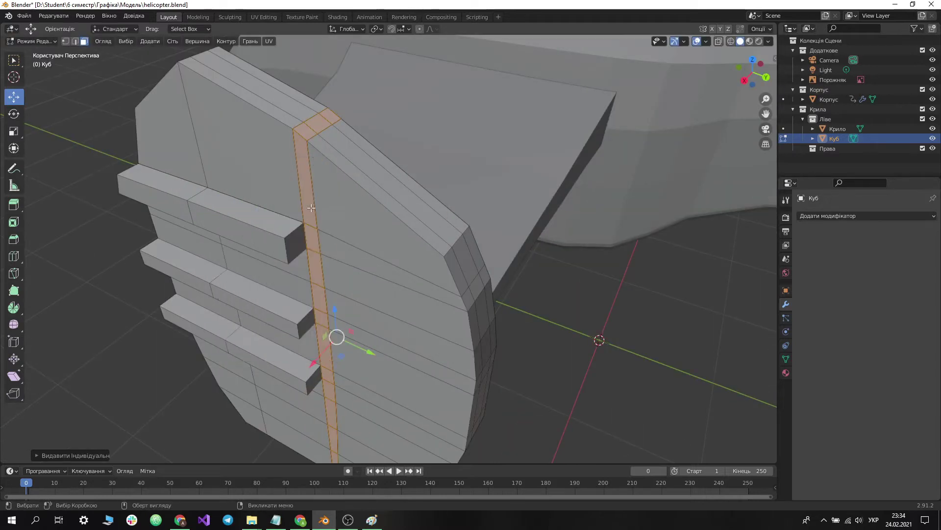
{"action": "left_click", "coordinate": [746, 80]}
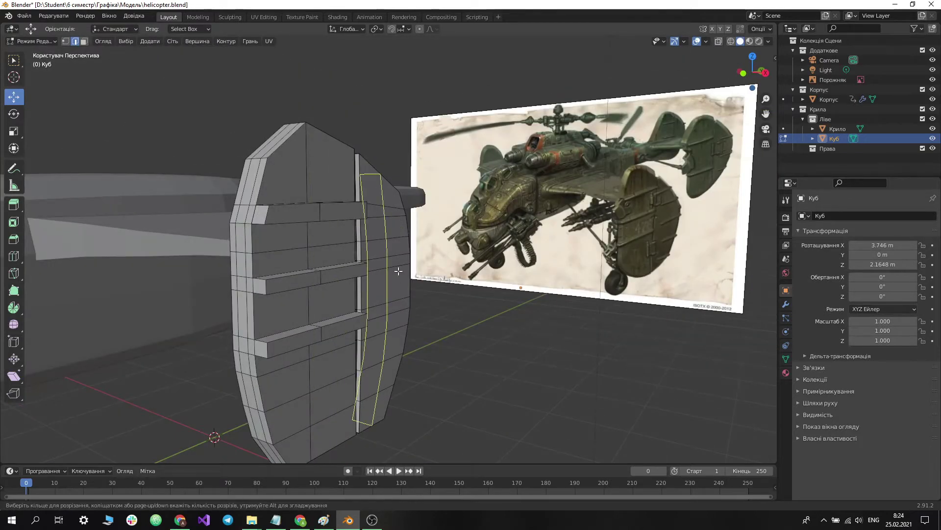
Step: Rename the Куб plate object to Пластина
{"action": "middle_click_drag", "start_coordinate": [478, 342], "coordinate": [542, 334]}
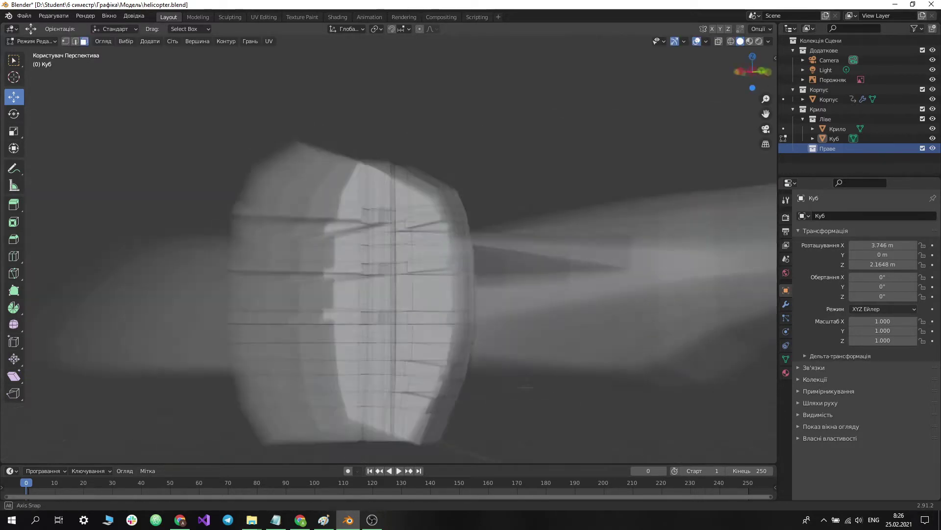
{"action": "double_click", "coordinate": [842, 139]}
{"action": "type", "text": "стина"}
{"action": "key", "text": "Return"}
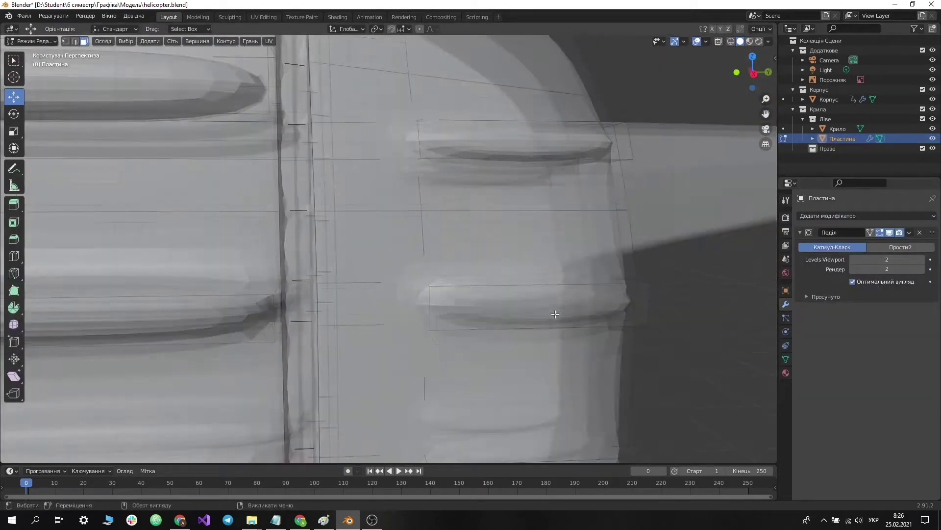
Step: Select a plate edge in edge mode and add a Деталі collection under Ліве
{"action": "scroll", "coordinate": [301, 341], "scroll_direction": "up", "scroll_amount": 3}
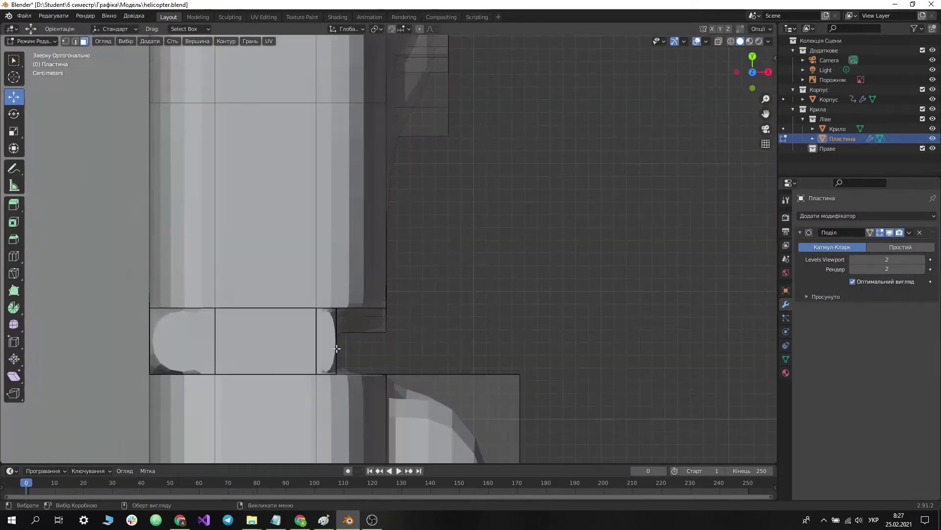
{"action": "left_click", "coordinate": [336, 346]}
{"action": "key", "text": "2"}
{"action": "left_click", "coordinate": [421, 337]}
{"action": "middle_click_drag", "start_coordinate": [421, 351], "coordinate": [563, 413]}
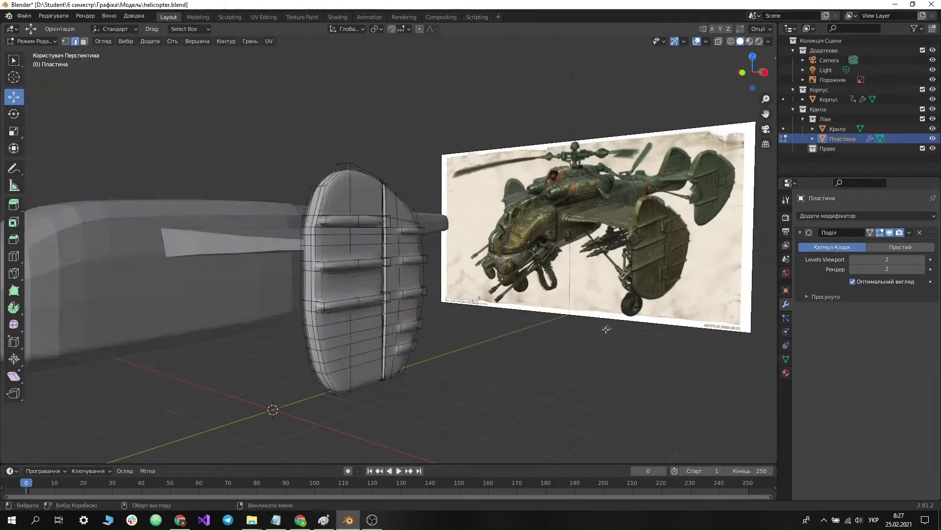
{"action": "left_click", "coordinate": [799, 121]}
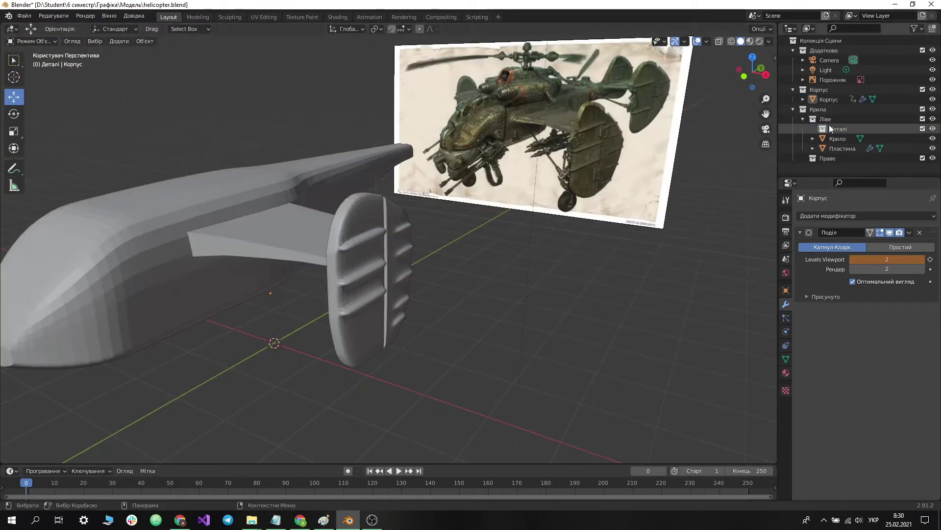
Step: Create a Колесо collection inside Шассі and add a cylinder for the wheel
{"action": "right_click", "coordinate": [834, 139]}
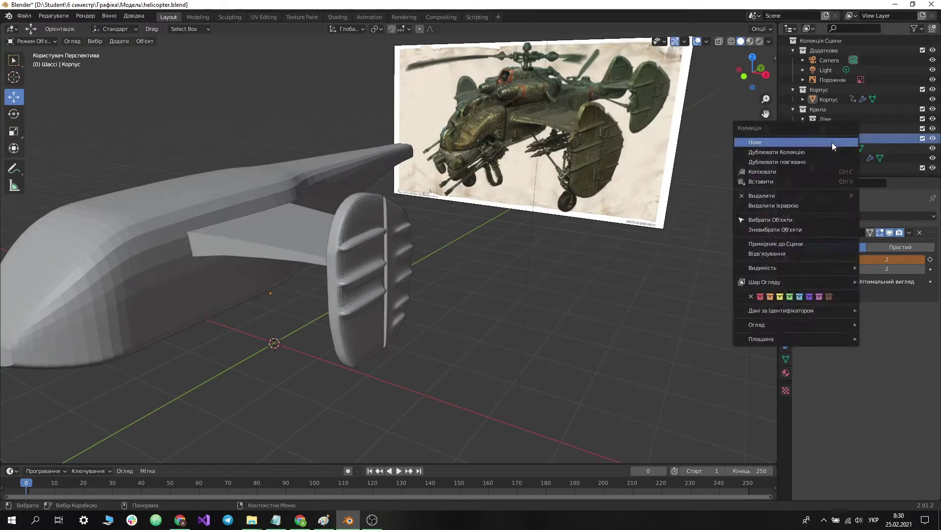
{"action": "left_click", "coordinate": [831, 142]}
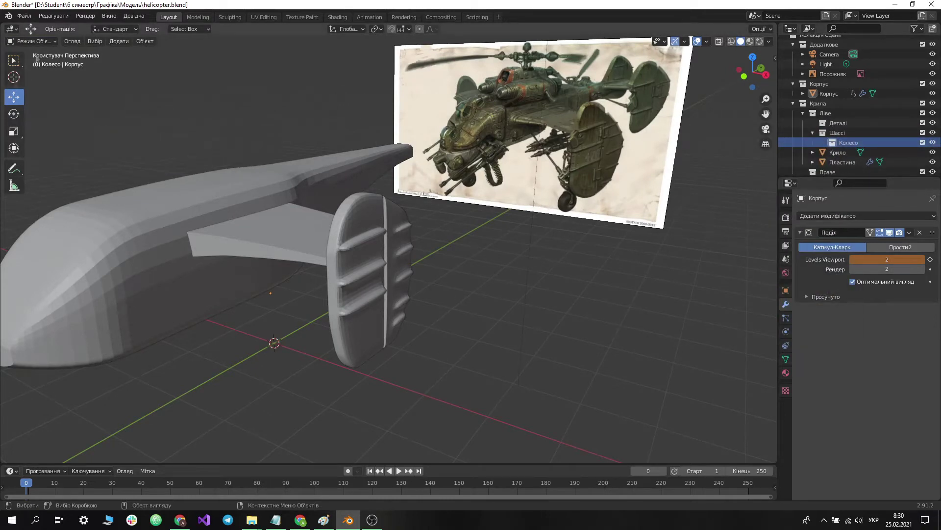
{"action": "key", "text": "shift+a"}
{"action": "left_click", "coordinate": [409, 145]}
{"action": "key", "text": "KP_1"}
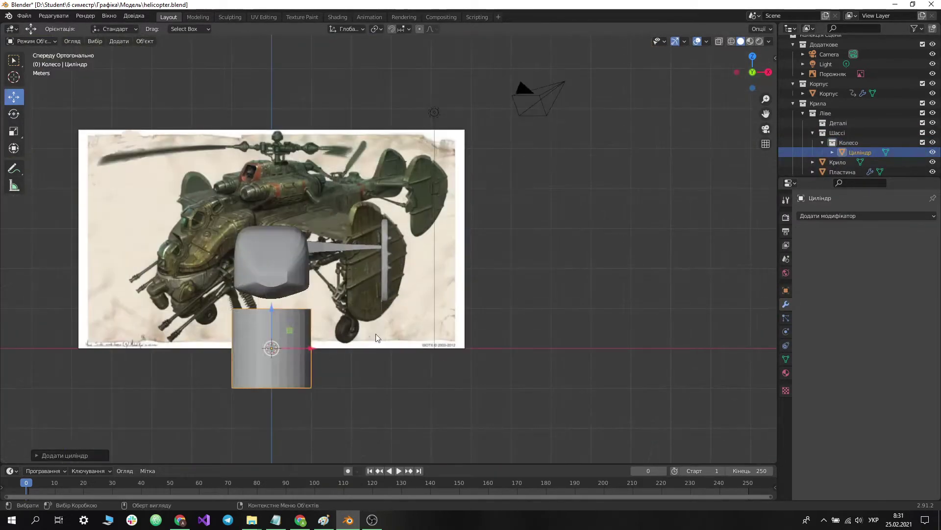
{"action": "left_click", "coordinate": [285, 416]}
{"action": "scroll", "coordinate": [481, 365], "scroll_direction": "up", "scroll_amount": 5}
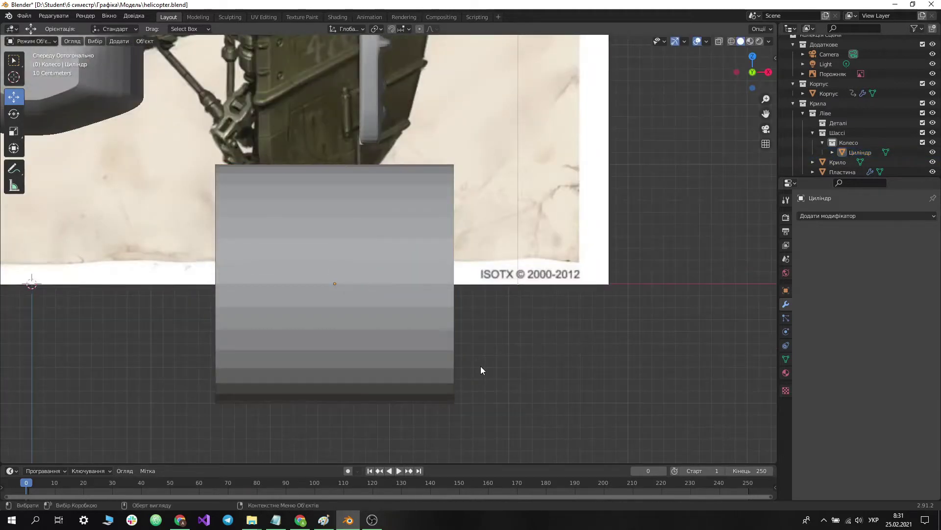
{"action": "middle_click_drag", "start_coordinate": [481, 366], "coordinate": [507, 378]}
Step: Flatten the cylinder into a thin disc hub and select the torus tire
{"action": "left_click", "coordinate": [760, 73]}
{"action": "key", "text": "Tab"}
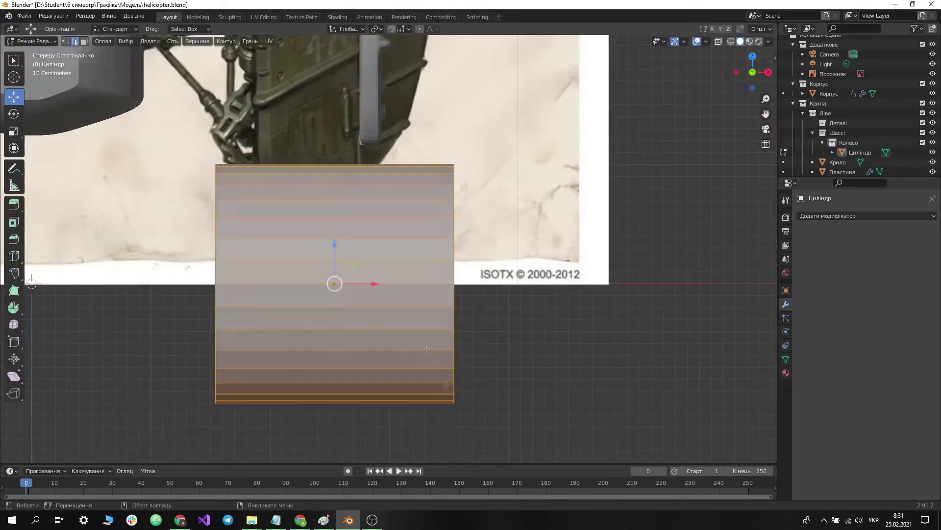
{"action": "key", "text": "g"}
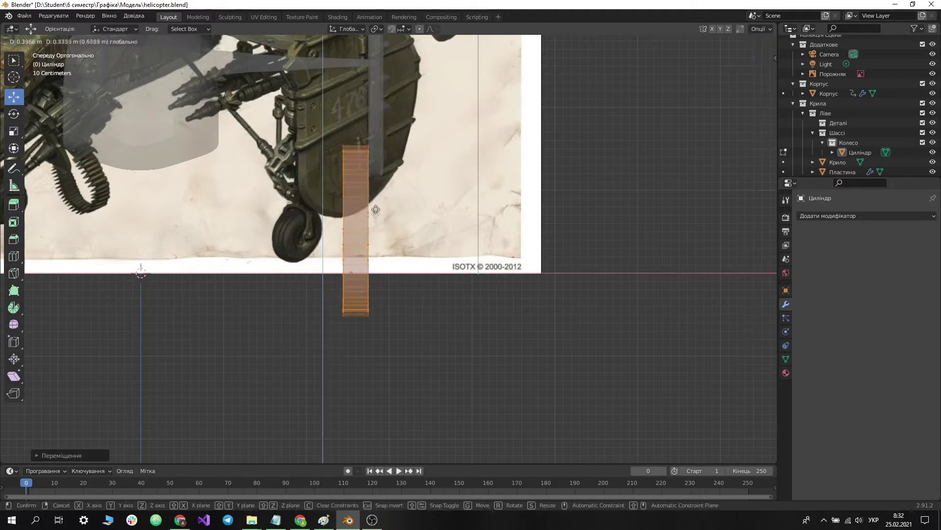
{"action": "key", "text": "KP_3"}
{"action": "key", "text": "s"}
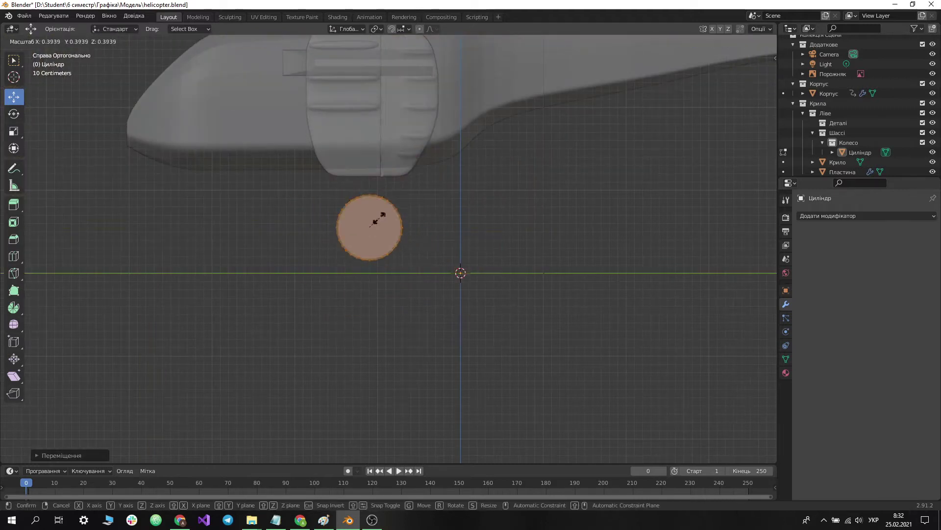
{"action": "left_click", "coordinate": [378, 213]}
{"action": "middle_click_drag", "start_coordinate": [378, 213], "coordinate": [485, 294]}
{"action": "left_click", "coordinate": [653, 300]}
{"action": "key", "text": "KP_3"}
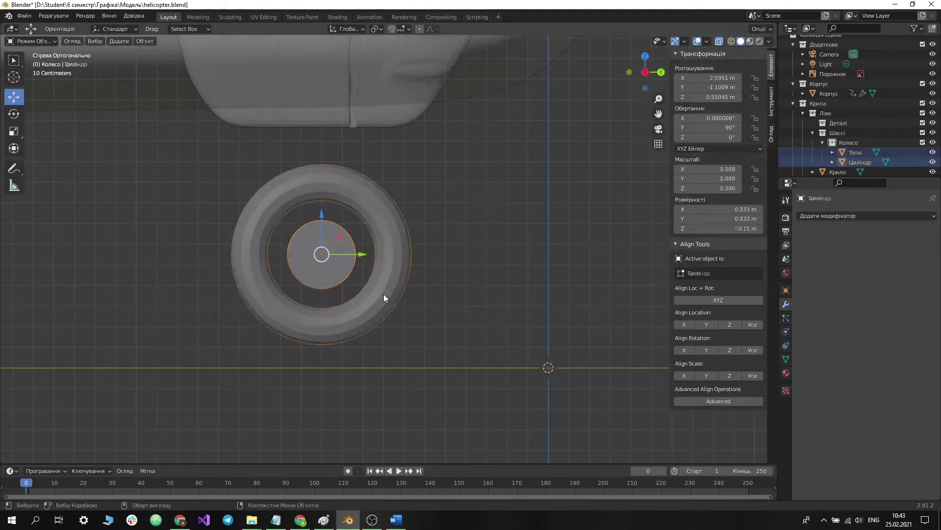
{"action": "left_click", "coordinate": [383, 297]}
{"action": "middle_click_drag", "start_coordinate": [383, 297], "coordinate": [445, 293]}
Step: Flatten the torus along Y and scale the cylinder hub uniformly
{"action": "key", "text": "s"}
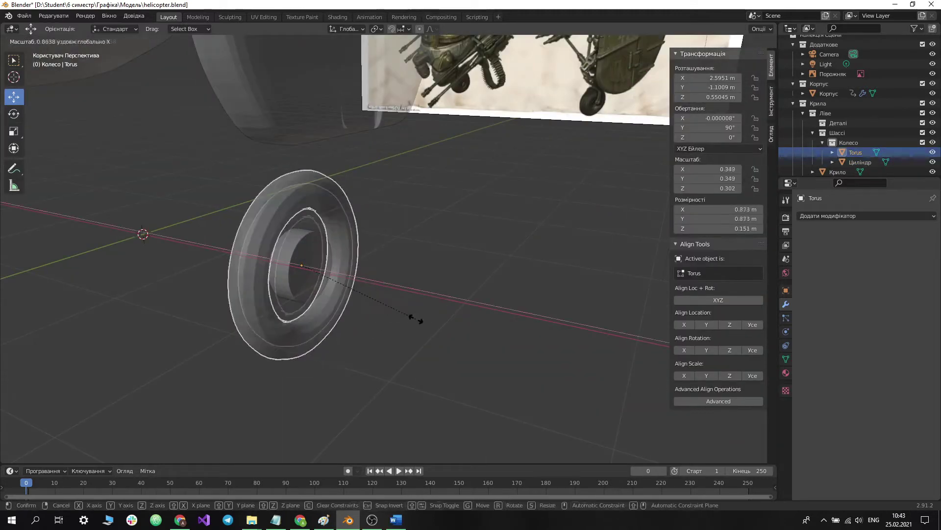
{"action": "key", "text": "y"}
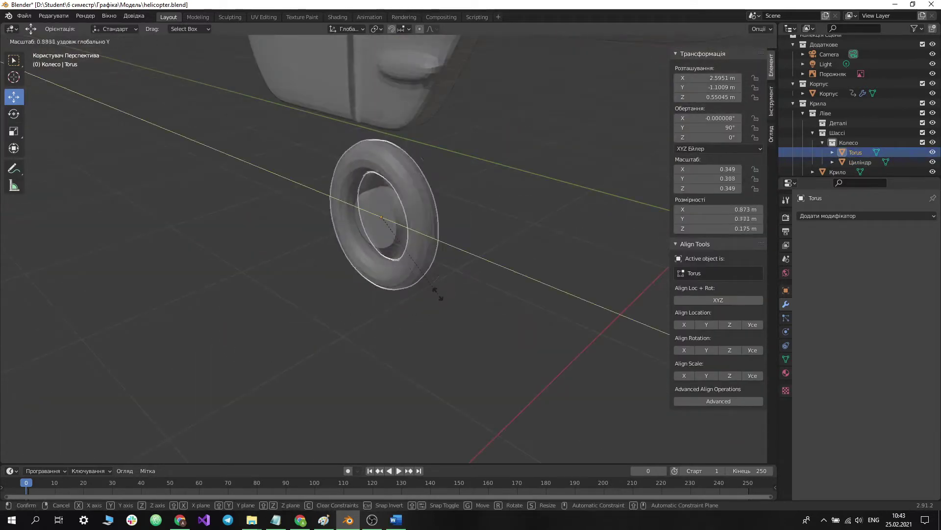
{"action": "left_click", "coordinate": [445, 293]}
{"action": "middle_click_drag", "start_coordinate": [367, 267], "coordinate": [392, 206]}
{"action": "left_click", "coordinate": [353, 223]}
{"action": "key", "text": "s"}
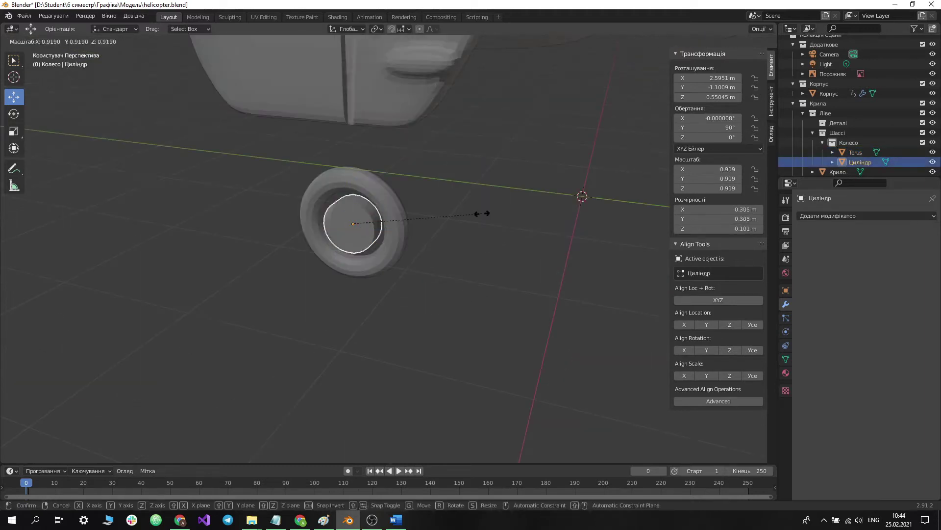
{"action": "mouse_move", "coordinate": [456, 259]}
{"action": "middle_mouse_down"}
{"action": "mouse_move", "coordinate": [340, 235]}
{"action": "mouse_move", "coordinate": [343, 265]}
{"action": "middle_mouse_up"}
Step: Scale the torus's central column of vertices in Edit Mode to broaden the tire
{"action": "left_click", "coordinate": [341, 234]}
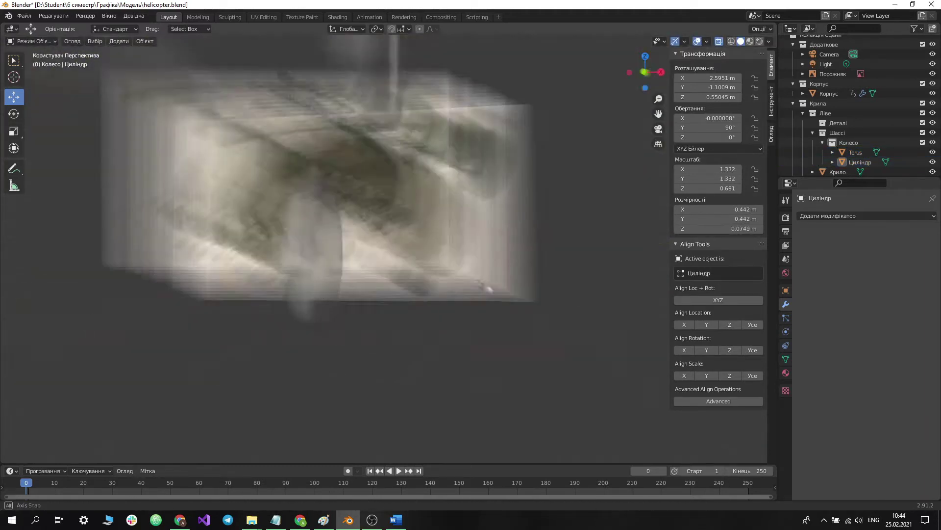
{"action": "key", "text": "Tab"}
{"action": "key", "text": "KP_1"}
{"action": "left_click_drag", "start_coordinate": [260, 410], "coordinate": [279, 118]}
{"action": "key", "text": "s"}
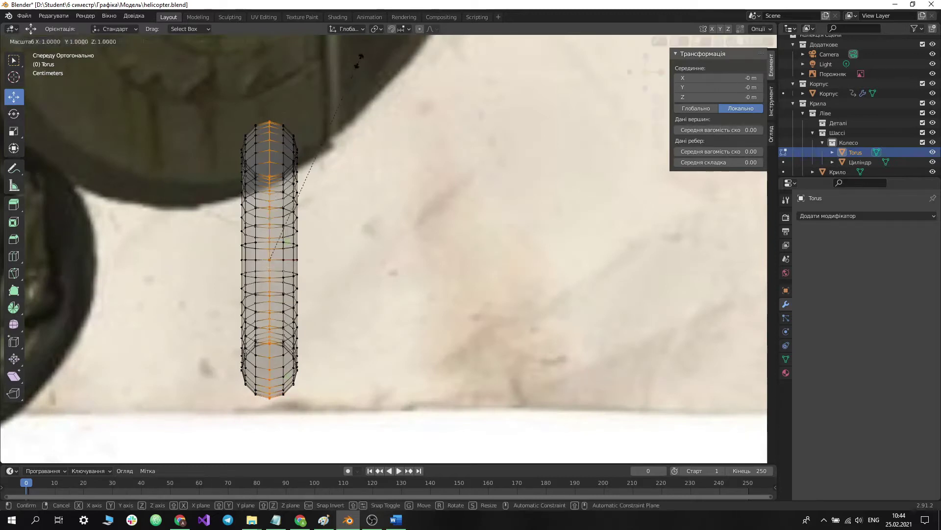
{"action": "left_click", "coordinate": [249, 105]}
{"action": "key", "text": "Tab"}
{"action": "middle_click_drag", "start_coordinate": [249, 106], "coordinate": [294, 245]}
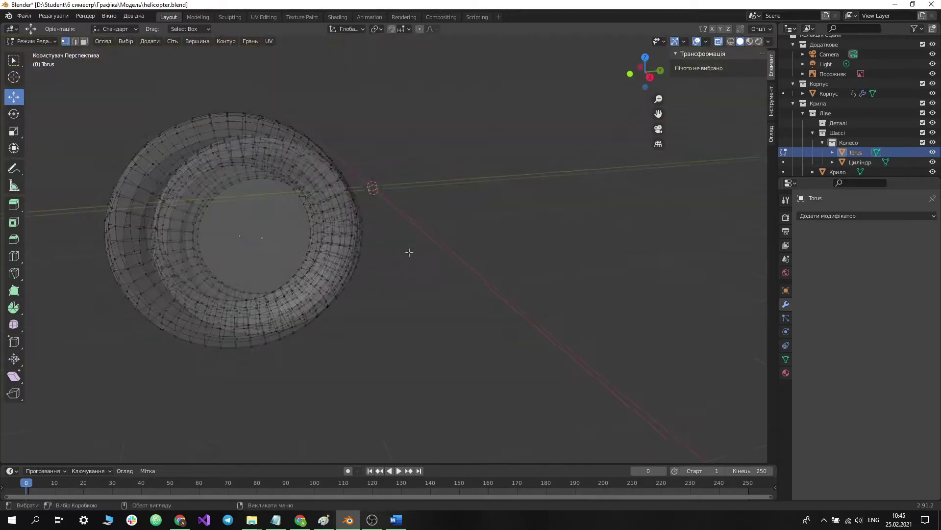
{"action": "scroll", "coordinate": [294, 245], "scroll_direction": "down", "scroll_amount": 3}
Step: Scale the torus's inner edge loop from the right side view
{"action": "left_click", "coordinate": [337, 268]}
{"action": "key", "text": "KP_3"}
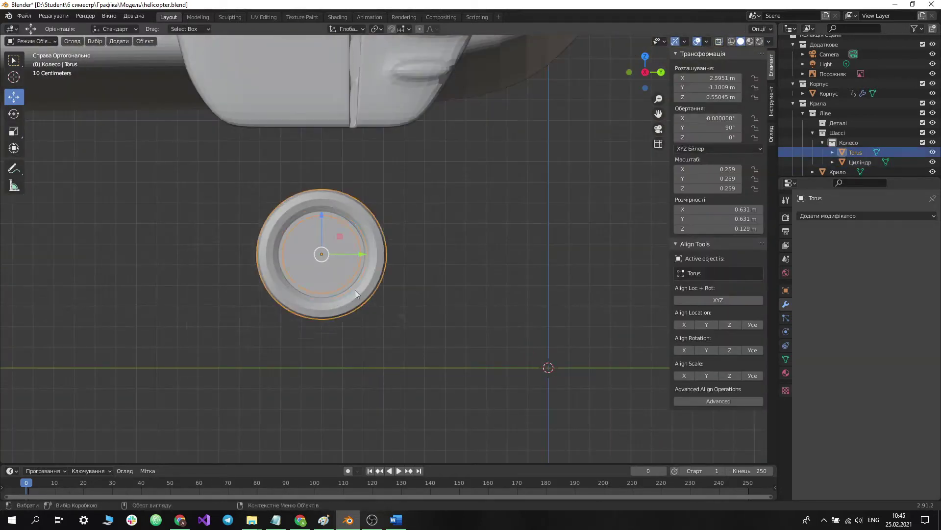
{"action": "middle_click_drag", "start_coordinate": [355, 289], "coordinate": [392, 278]}
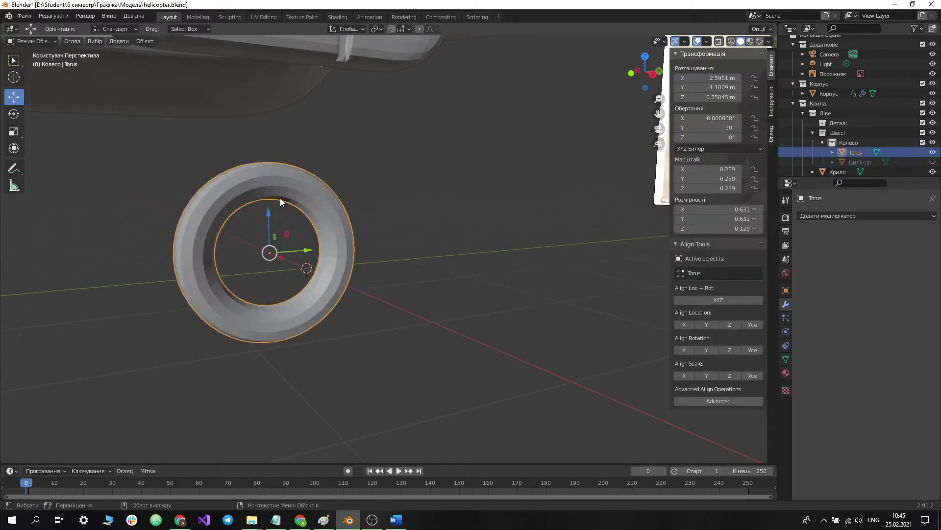
{"action": "key", "text": "Tab"}
{"action": "key", "text": "KP_3"}
{"action": "left_click", "coordinate": [177, 193], "text": "alt"}
{"action": "key", "text": "s"}
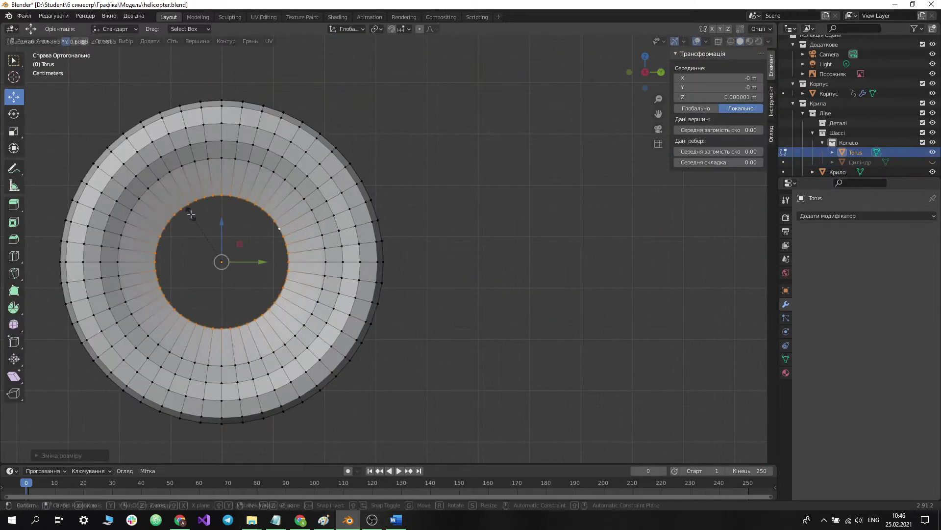
{"action": "left_click", "coordinate": [191, 214]}
{"action": "middle_click_drag", "start_coordinate": [191, 214], "coordinate": [270, 221]}
{"action": "left_click", "coordinate": [575, 175]}
{"action": "key", "text": "Tab"}
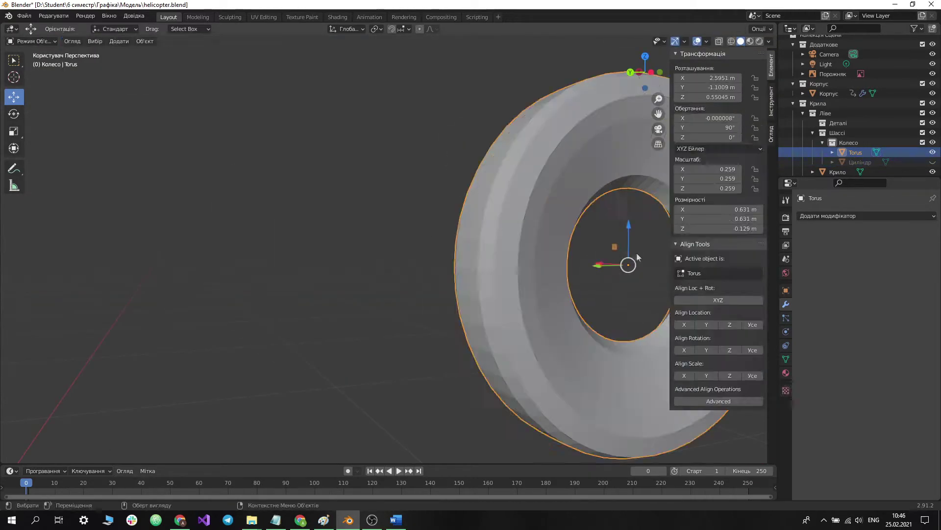
Step: Rescale the tire's inner loop with see-through display on, then select the Диск hub
{"action": "key", "text": "Tab"}
{"action": "scroll", "coordinate": [389, 193], "scroll_direction": "down", "scroll_amount": 3}
{"action": "key", "text": "s"}
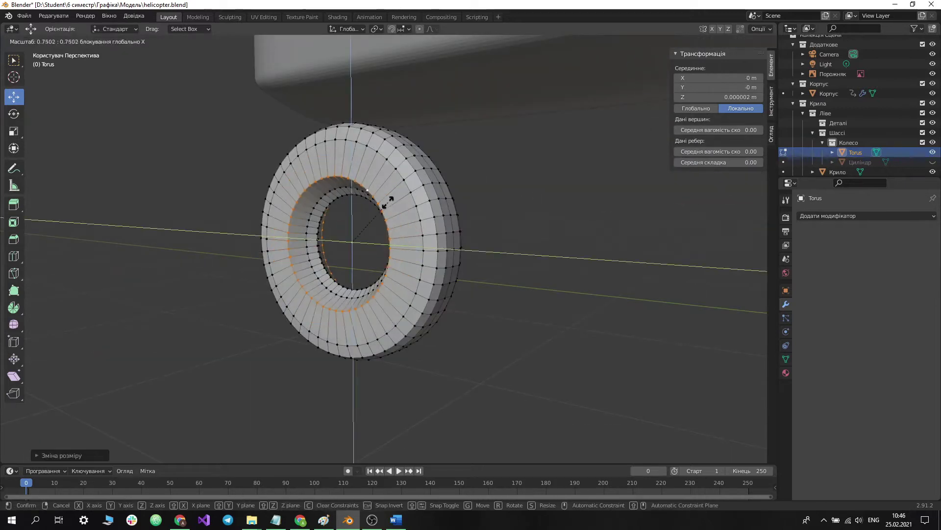
{"action": "key", "text": "alt+a"}
{"action": "key", "text": "alt+z"}
{"action": "mouse_move", "coordinate": [428, 182]}
{"action": "middle_mouse_down"}
{"action": "mouse_move", "coordinate": [452, 269]}
{"action": "mouse_move", "coordinate": [419, 212]}
{"action": "middle_mouse_up"}
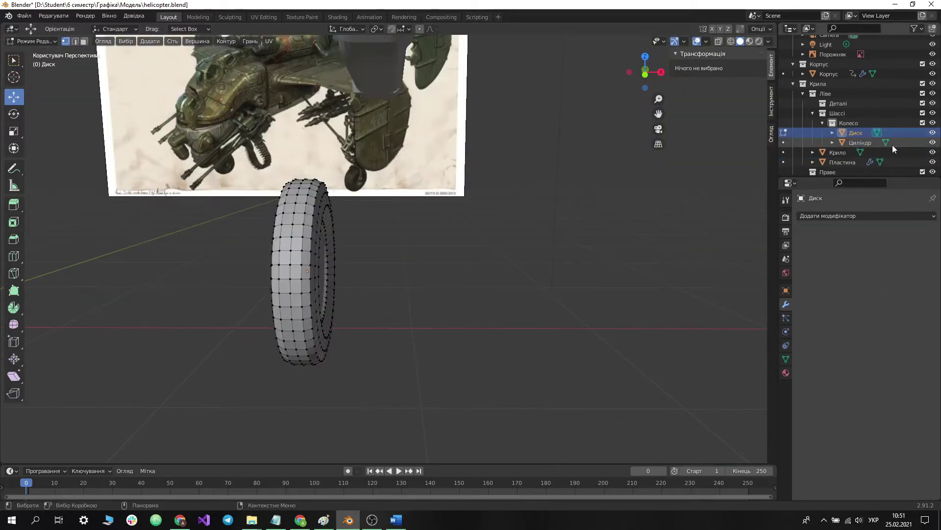
{"action": "middle_click_drag", "start_coordinate": [540, 245], "coordinate": [441, 255]}
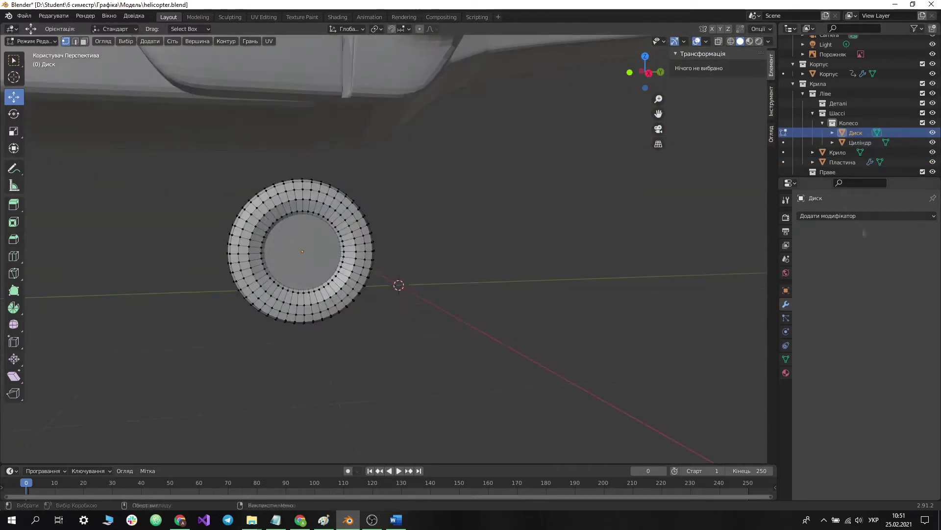
{"action": "key", "text": "Tab"}
{"action": "left_click", "coordinate": [855, 142]}
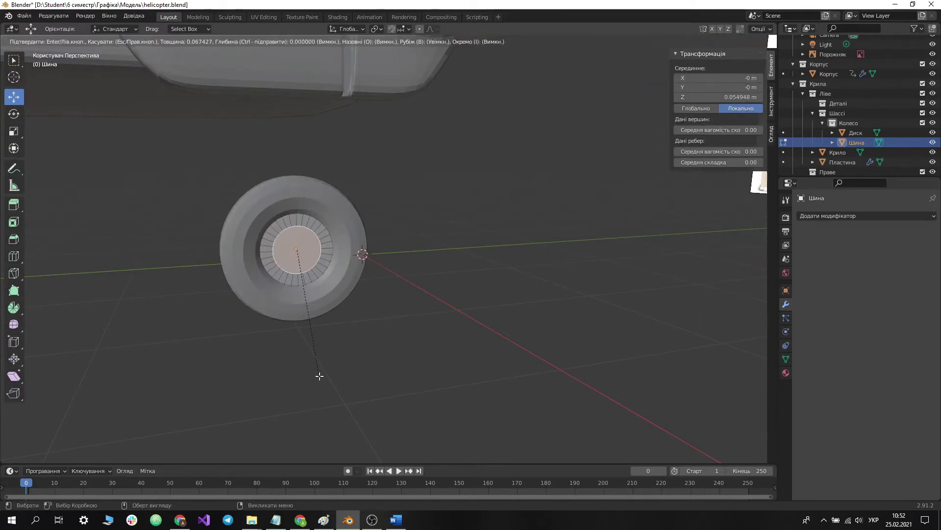
Step: Inset and extrude the hub faces, then rotate the strut cylinder about Y
{"action": "left_click", "coordinate": [319, 375]}
{"action": "scroll", "coordinate": [363, 282], "scroll_direction": "up", "scroll_amount": 3}
{"action": "key", "text": "e"}
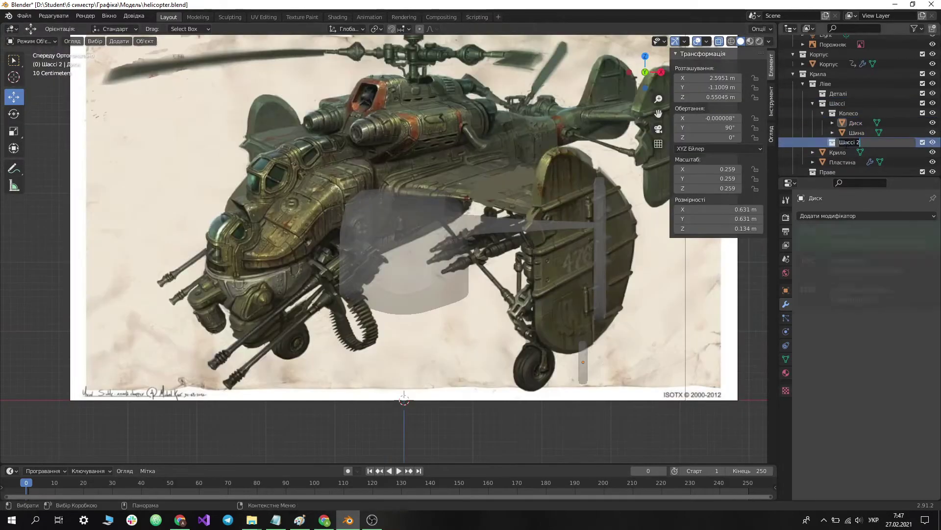
{"action": "key", "text": "r"}
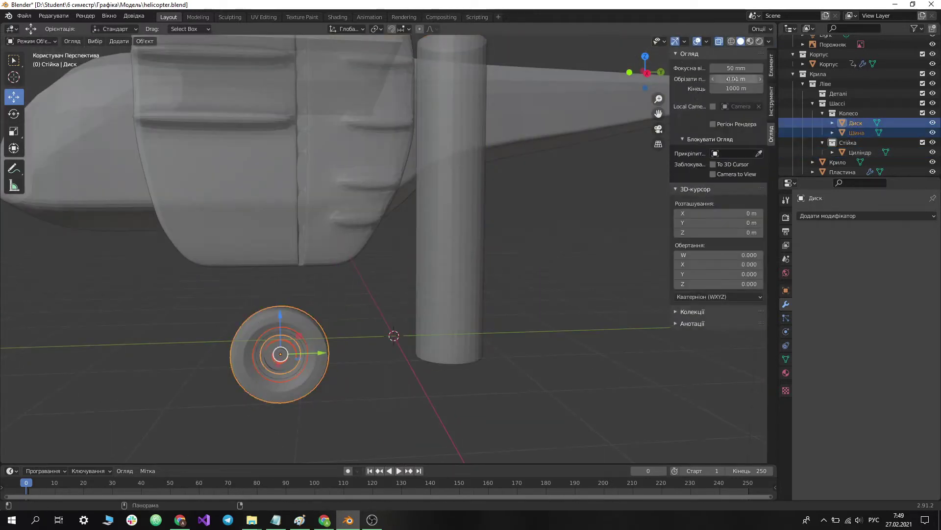
Step: Enable the Align Tools add-on via Preferences, searching 'alig'
{"action": "left_click", "coordinate": [53, 16]}
{"action": "left_click", "coordinate": [73, 147]}
{"action": "left_click", "coordinate": [459, 143]}
{"action": "type", "text": "alig"}
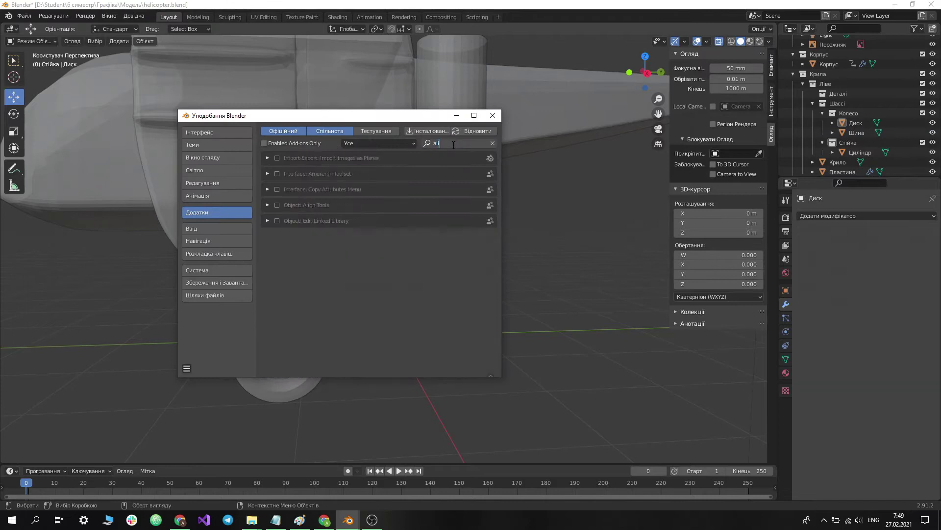
{"action": "left_click", "coordinate": [730, 324]}
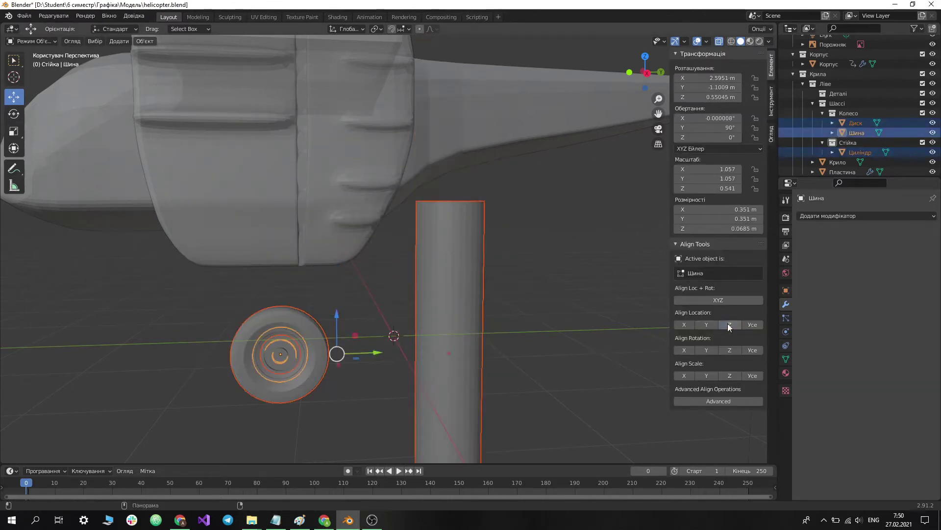
Step: Undo the strut alignment and scale the strut thinner and lower
{"action": "key", "text": "ctrl+z"}
{"action": "key", "text": "ctrl+z"}
{"action": "key", "text": "ctrl+z"}
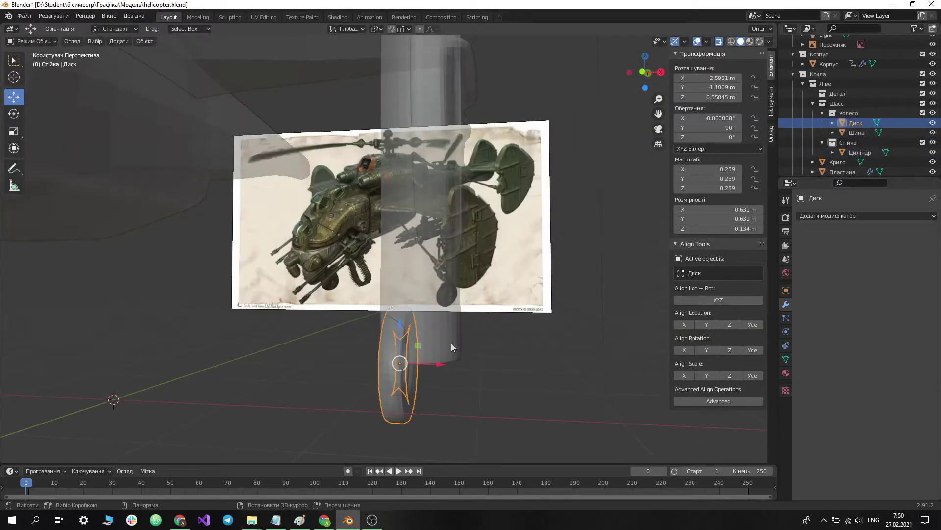
{"action": "key", "text": "ctrl+z"}
{"action": "key", "text": "KP_1"}
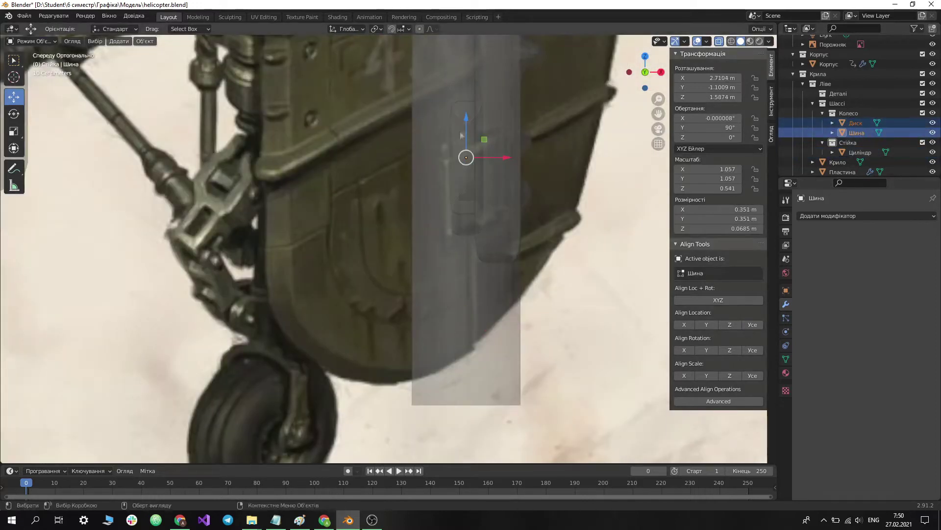
{"action": "scroll", "coordinate": [462, 136], "scroll_direction": "down", "scroll_amount": 4}
{"action": "left_click", "coordinate": [429, 309]}
{"action": "middle_click_drag", "start_coordinate": [441, 309], "coordinate": [378, 316]}
{"action": "key", "text": "s"}
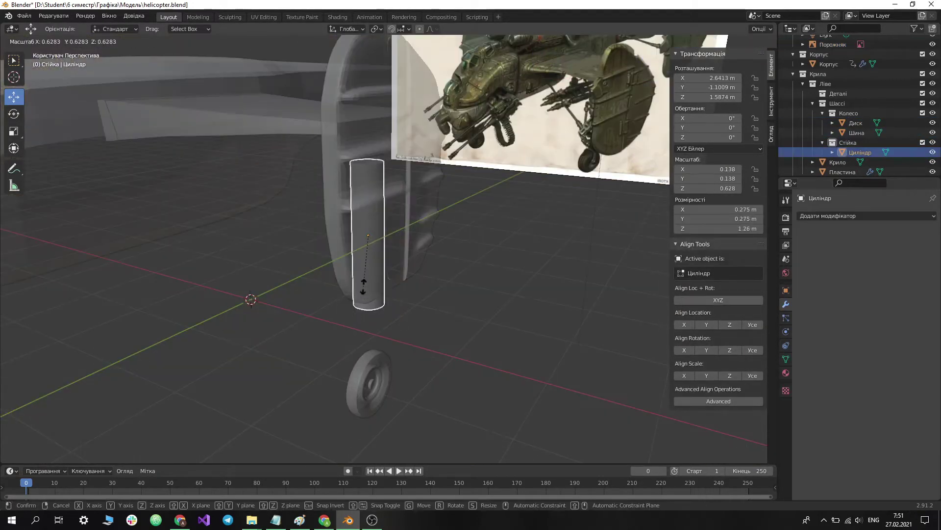
{"action": "left_click", "coordinate": [363, 287]}
Step: Adjust the strut mesh in Edit Mode and reposition the tire
{"action": "key", "text": "Tab"}
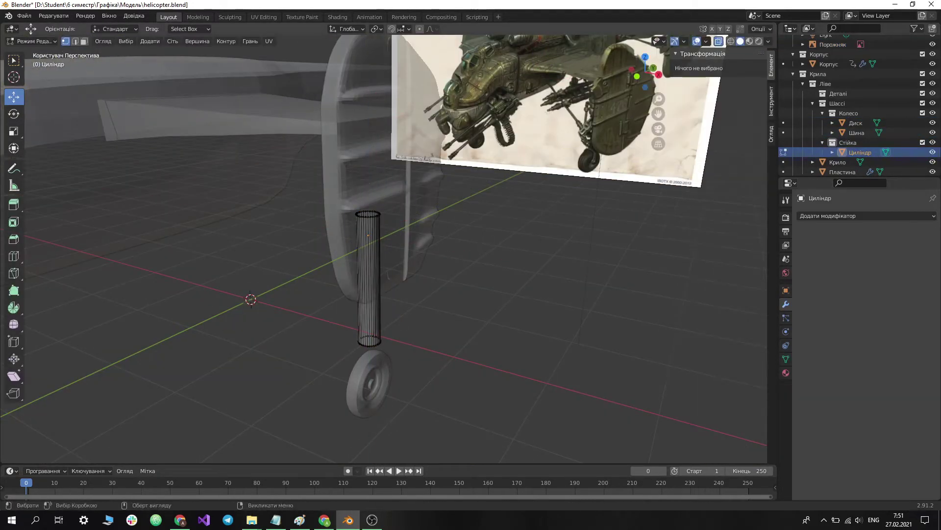
{"action": "key", "text": "KP_1"}
{"action": "middle_click_drag", "start_coordinate": [365, 314], "coordinate": [365, 317]}
{"action": "scroll", "coordinate": [365, 318], "scroll_direction": "down", "scroll_amount": 3}
{"action": "key", "text": "Tab"}
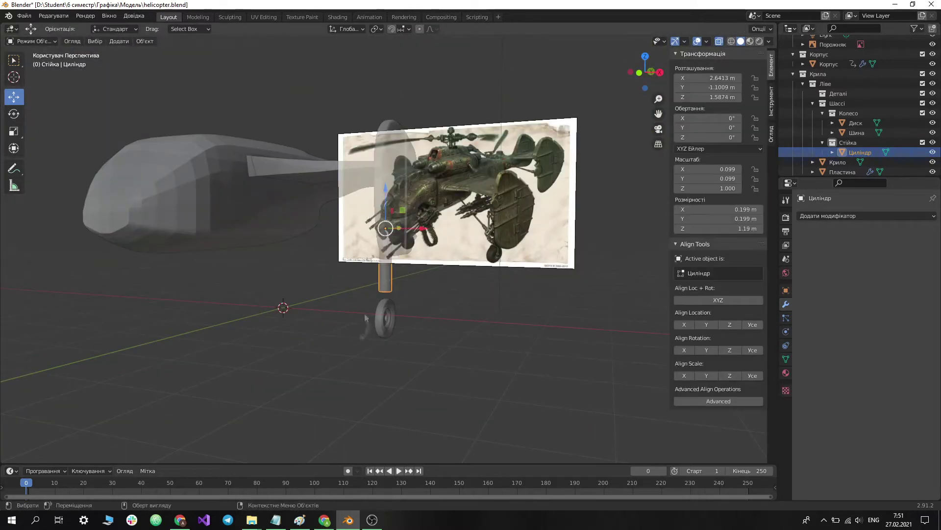
{"action": "key", "text": "KP_1"}
{"action": "left_click", "coordinate": [401, 222]}
Step: Frame the landing gear and add a new 2 m cube
{"action": "key", "text": "KP_Decimal"}
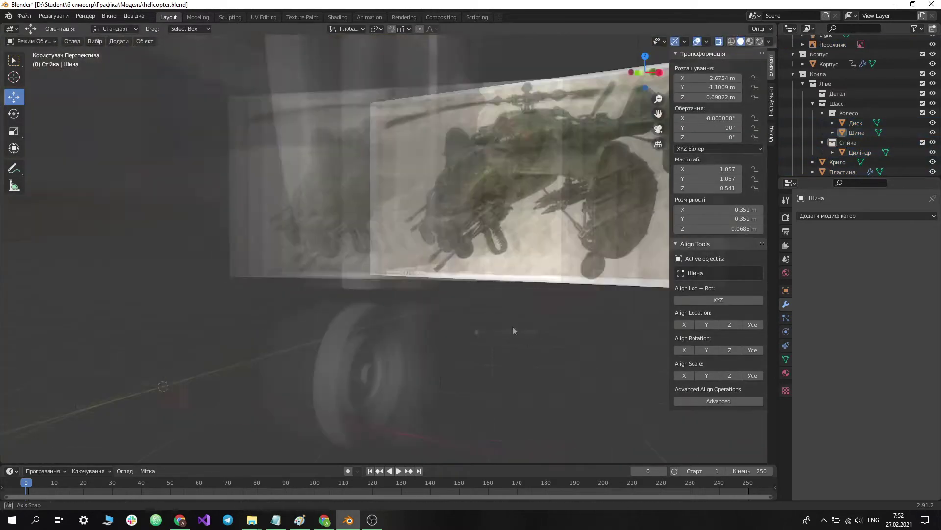
{"action": "middle_click_drag", "start_coordinate": [513, 325], "coordinate": [549, 334]}
{"action": "scroll", "coordinate": [548, 339], "scroll_direction": "down", "scroll_amount": 5}
{"action": "key", "text": "shift+a"}
{"action": "left_click", "coordinate": [410, 276]}
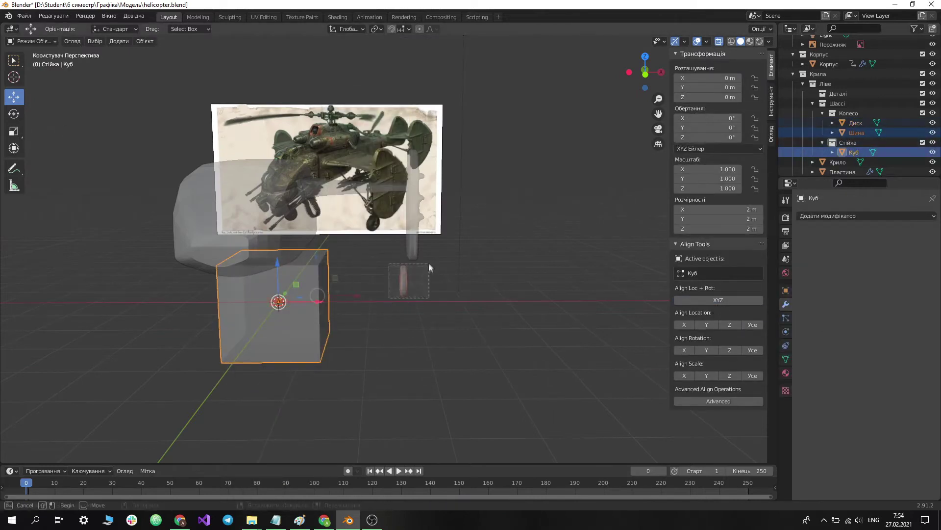
Step: Move the cube and shrink it to a small block
{"action": "left_click_drag", "start_coordinate": [429, 266], "coordinate": [429, 267]}
{"action": "key", "text": "KP_3"}
{"action": "key", "text": "g"}
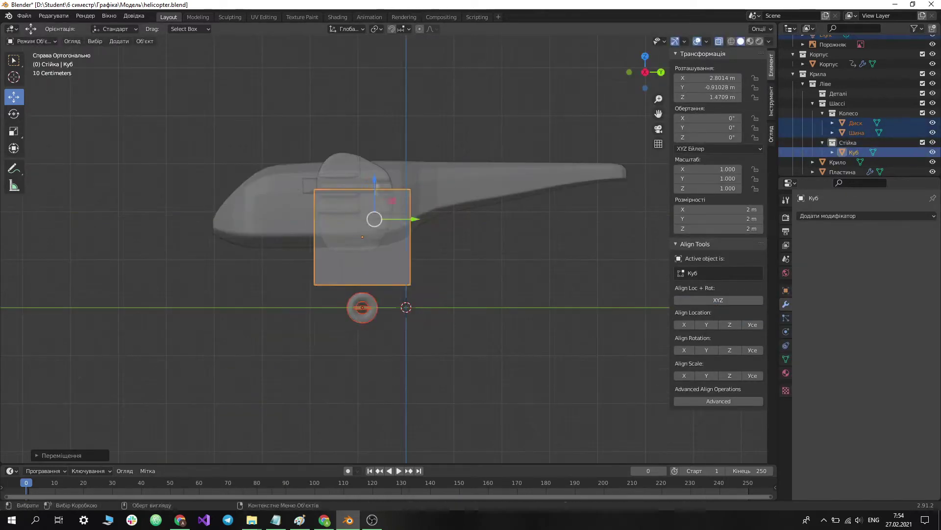
{"action": "scroll", "coordinate": [316, 178], "scroll_direction": "up", "scroll_amount": 4}
{"action": "key", "text": "s"}
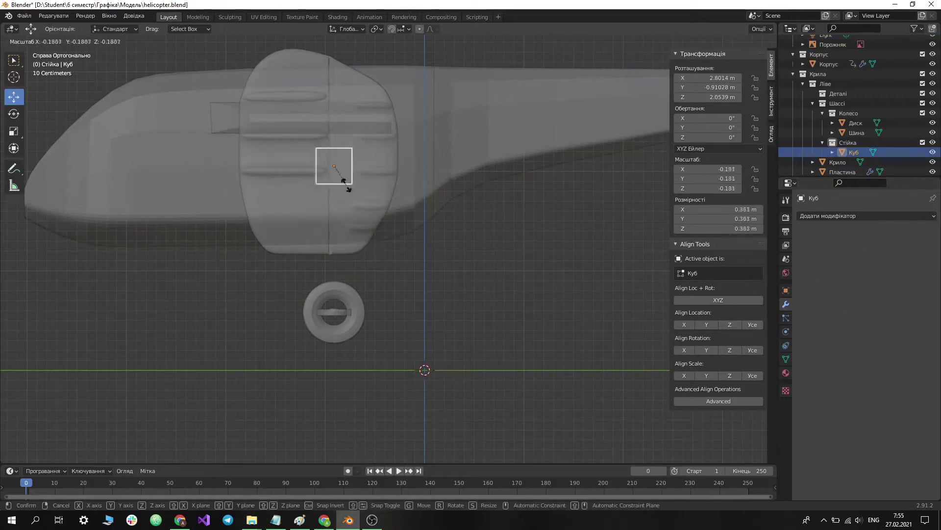
Step: Move the tire and disc together along the X axis
{"action": "key", "text": "KP_1"}
{"action": "left_click", "coordinate": [442, 313]}
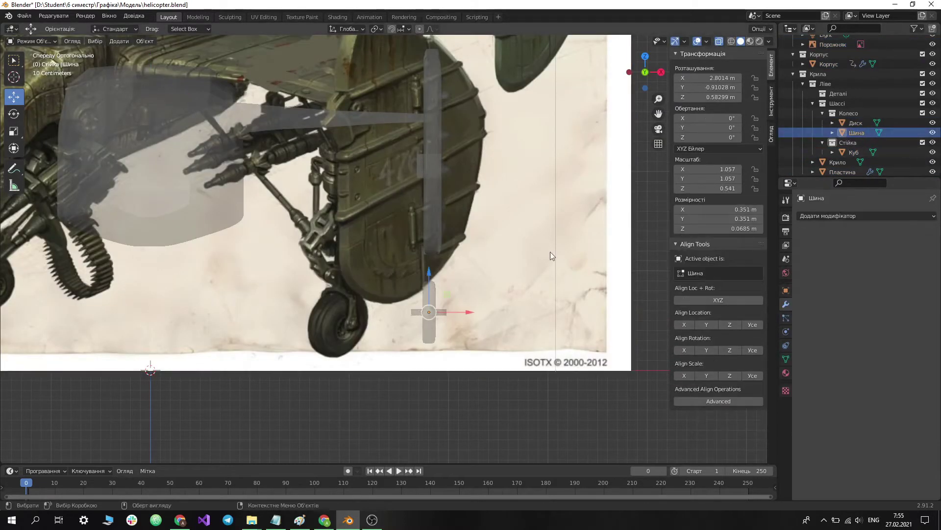
{"action": "left_click", "coordinate": [856, 122], "text": "ctrl"}
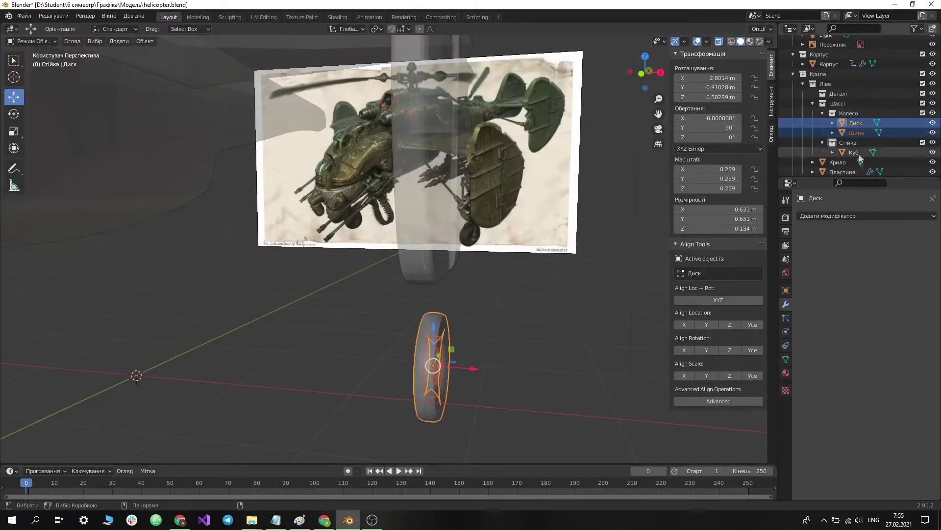
{"action": "key", "text": "g"}
{"action": "key", "text": "x"}
Step: Place the cube against the fuselage above the wheel and extrude it
{"action": "left_click", "coordinate": [424, 129]}
{"action": "key", "text": "Tab"}
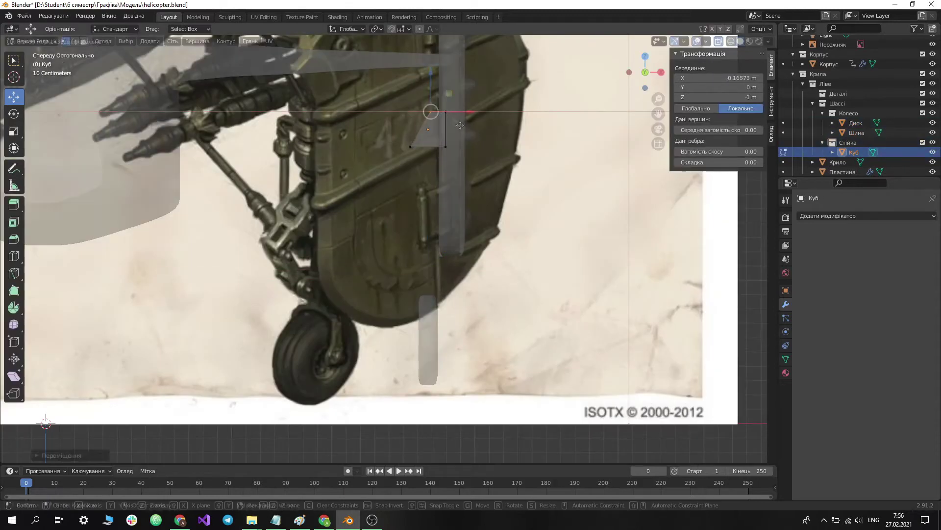
{"action": "left_click", "coordinate": [445, 71]}
{"action": "mouse_move", "coordinate": [445, 71]}
{"action": "middle_mouse_down"}
{"action": "mouse_move", "coordinate": [562, 322]}
{"action": "mouse_move", "coordinate": [617, 270]}
{"action": "middle_mouse_up"}
{"action": "left_click", "coordinate": [562, 322]}
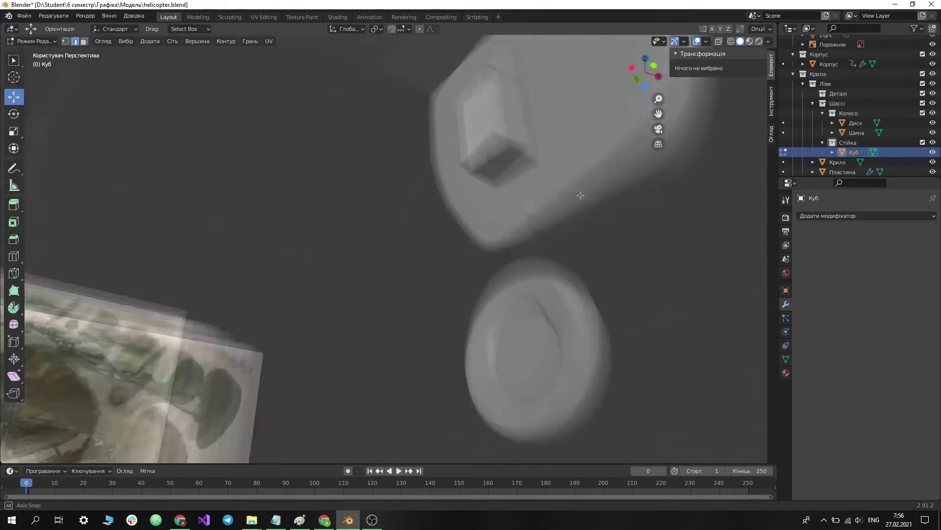
Step: Extrude the strut down from the fuselage in several vertical segments
{"action": "key", "text": "KP_3"}
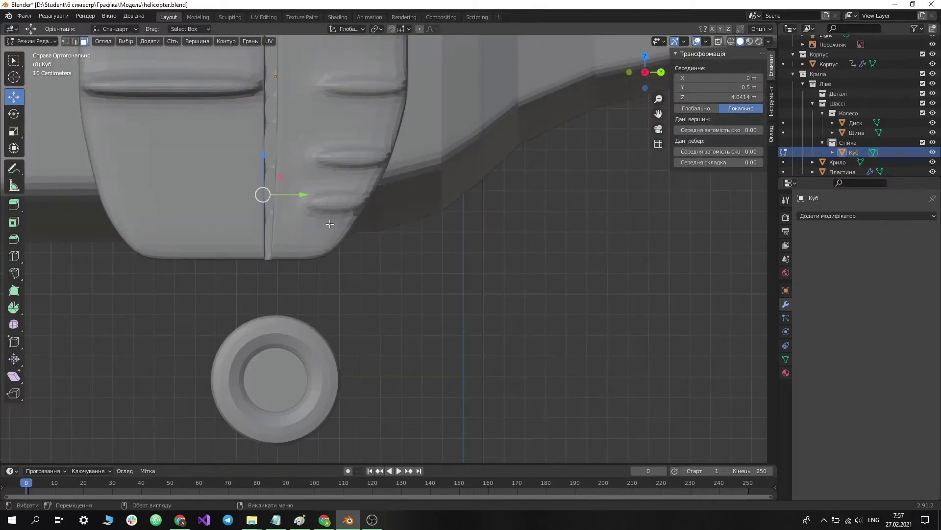
{"action": "key", "text": "KP_5"}
{"action": "key", "text": "e"}
{"action": "key", "text": "KP_5"}
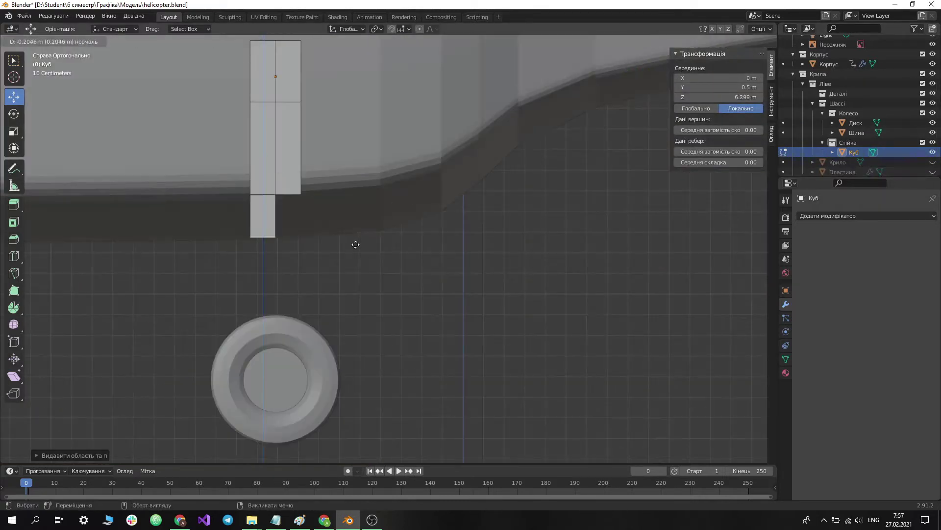
{"action": "middle_click_drag", "start_coordinate": [295, 255], "coordinate": [337, 254]}
{"action": "key", "text": "KP_3"}
{"action": "key", "text": "e"}
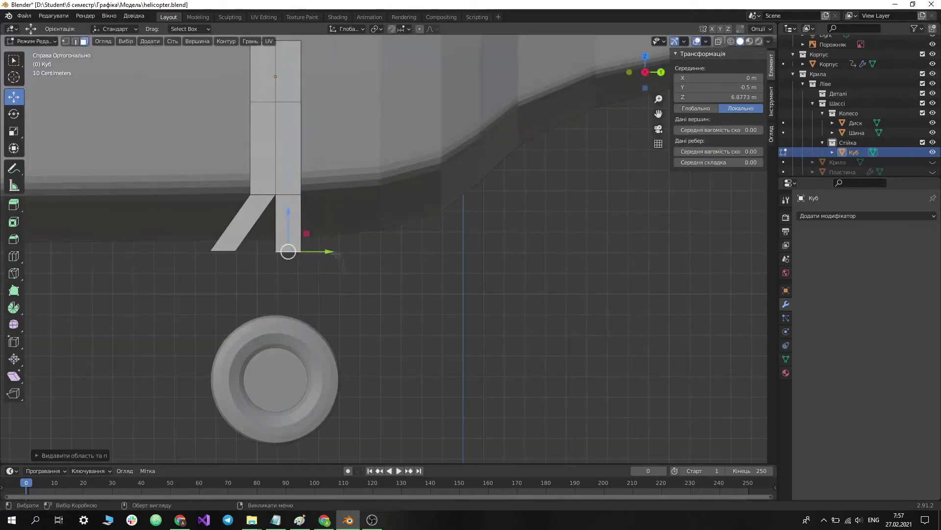
{"action": "middle_click_drag", "start_coordinate": [434, 295], "coordinate": [344, 249]}
Step: Inset both side faces at the bottom of the strut
{"action": "left_click", "coordinate": [345, 249]}
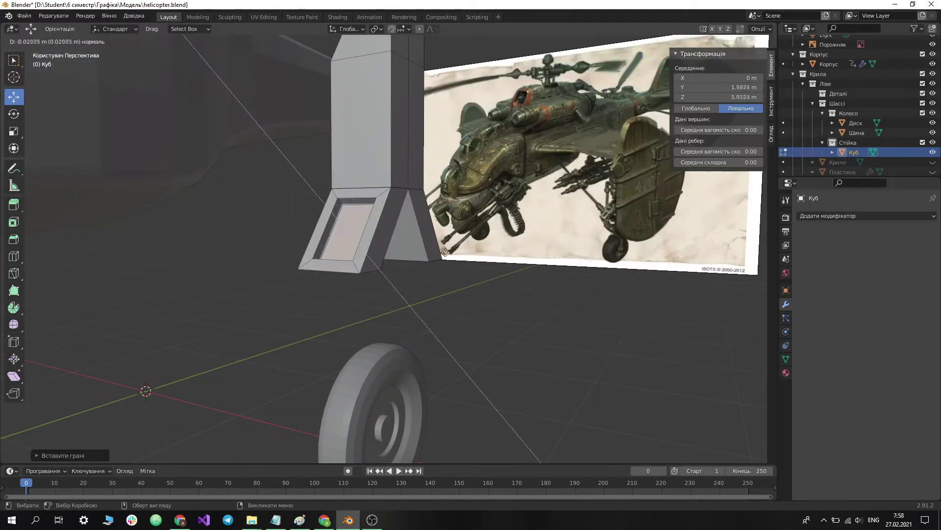
{"action": "middle_click_drag", "start_coordinate": [346, 196], "coordinate": [542, 292]}
{"action": "middle_click_drag", "start_coordinate": [431, 261], "coordinate": [509, 288]}
{"action": "left_click", "coordinate": [322, 285], "text": "shift"}
{"action": "key", "text": "i"}
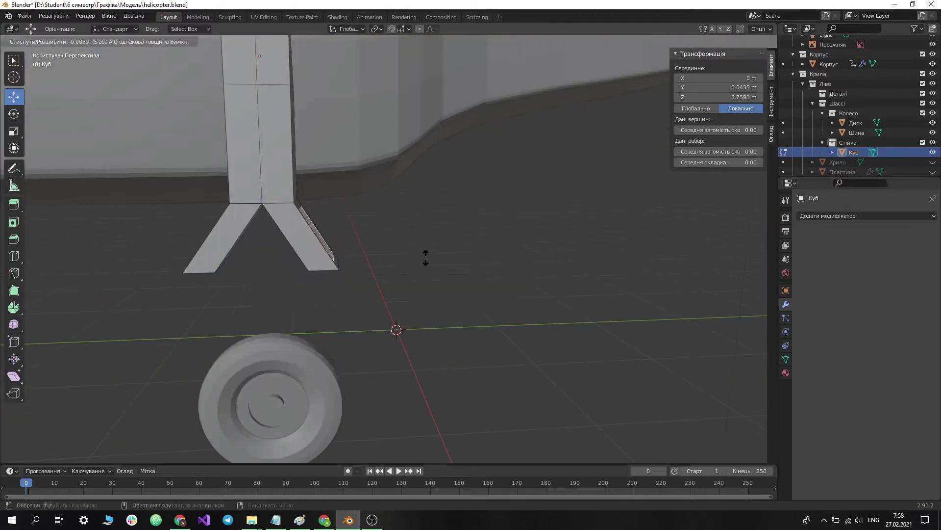
Step: Extrude the inset faces along their normals into two fork legs
{"action": "right_click", "coordinate": [314, 260]}
{"action": "left_click", "coordinate": [315, 256]}
{"action": "left_click", "coordinate": [317, 262]}
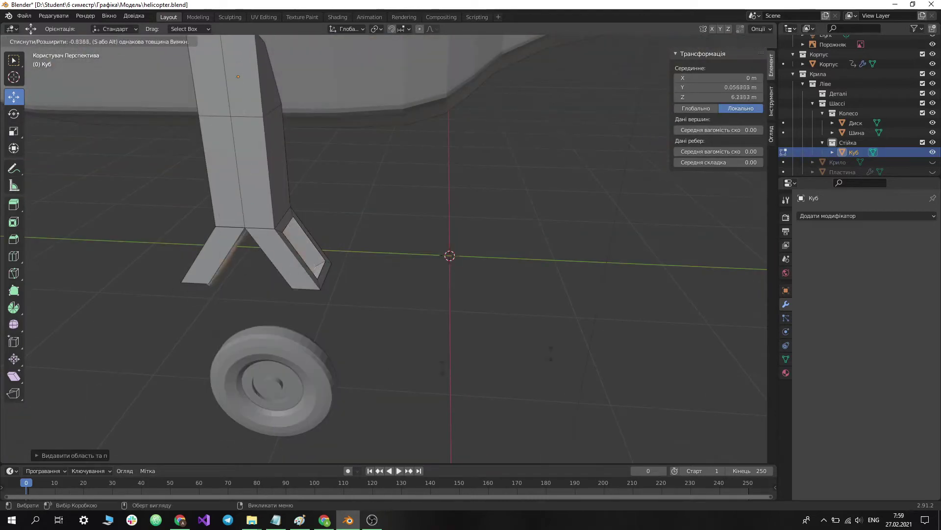
{"action": "mouse_move", "coordinate": [317, 262]}
{"action": "middle_mouse_down"}
{"action": "mouse_move", "coordinate": [466, 417]}
{"action": "mouse_move", "coordinate": [492, 261]}
{"action": "middle_mouse_up"}
{"action": "key", "text": "alt+a"}
{"action": "left_click", "coordinate": [382, 298]}
{"action": "middle_click_drag", "start_coordinate": [382, 297], "coordinate": [418, 342]}
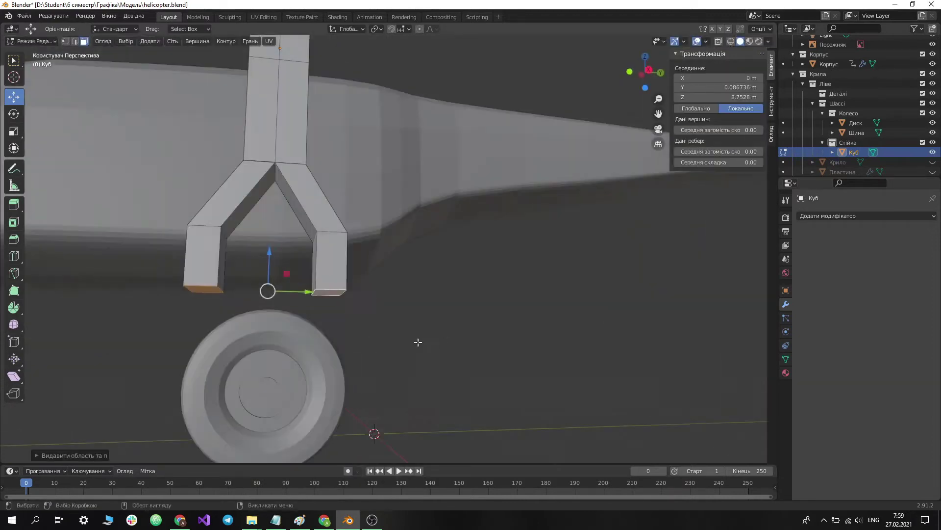
Step: Select the legs' bottom edges, try a Y move, undo it, and inspect from side and front
{"action": "left_click", "coordinate": [74, 41]}
{"action": "left_click", "coordinate": [327, 294]}
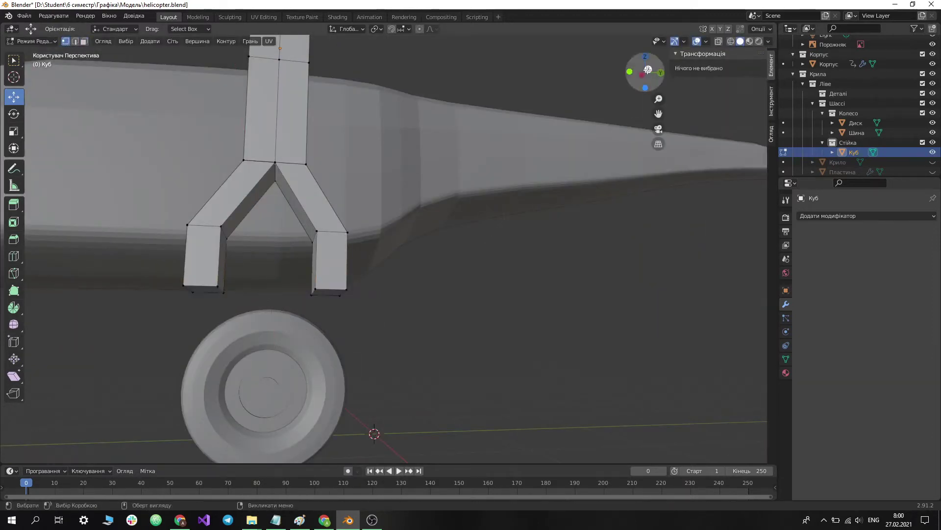
{"action": "key", "text": "KP_3"}
{"action": "key", "text": "g"}
{"action": "key", "text": "y"}
{"action": "key", "text": "ctrl+z"}
{"action": "scroll", "coordinate": [330, 316], "scroll_direction": "up", "scroll_amount": 2}
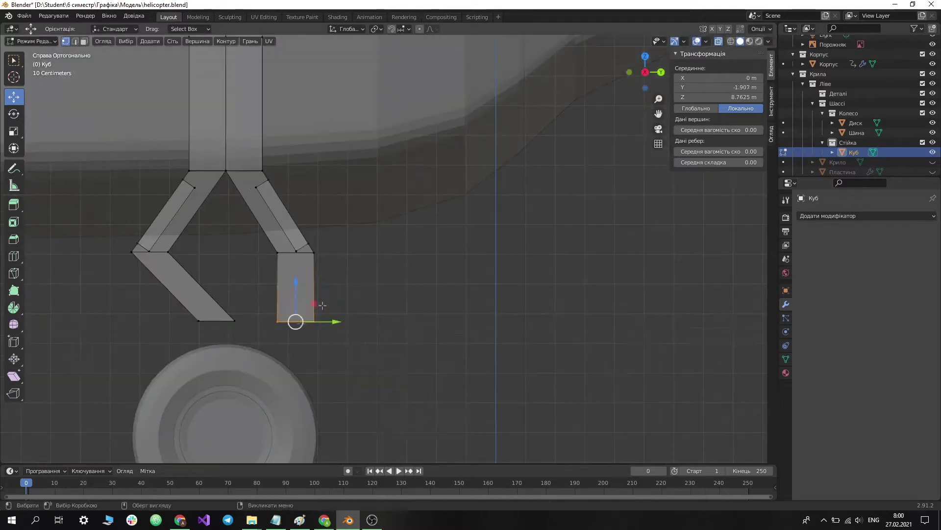
{"action": "scroll", "coordinate": [186, 338], "scroll_direction": "up", "scroll_amount": 3}
{"action": "left_click_drag", "start_coordinate": [258, 359], "coordinate": [362, 319]}
{"action": "scroll", "coordinate": [397, 329], "scroll_direction": "up", "scroll_amount": 2}
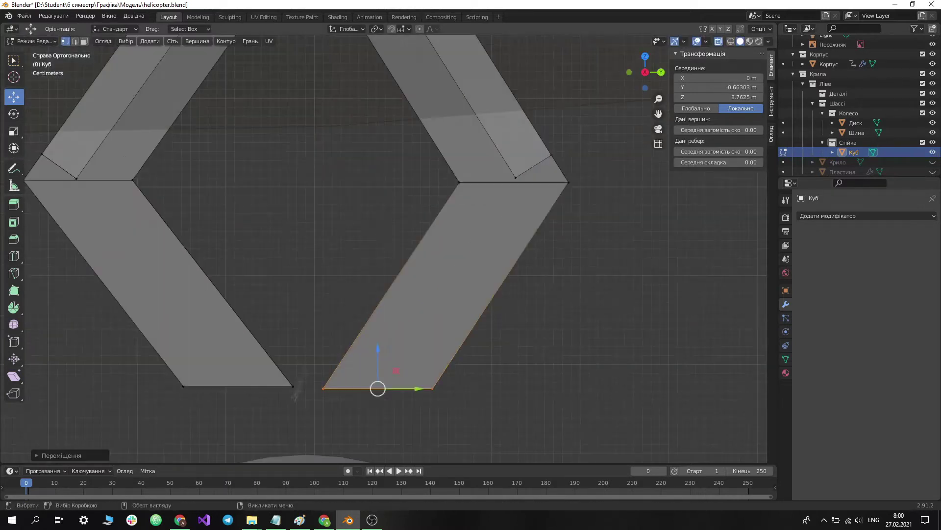
{"action": "left_click", "coordinate": [771, 132]}
{"action": "middle_click_drag", "start_coordinate": [441, 246], "coordinate": [77, 42]}
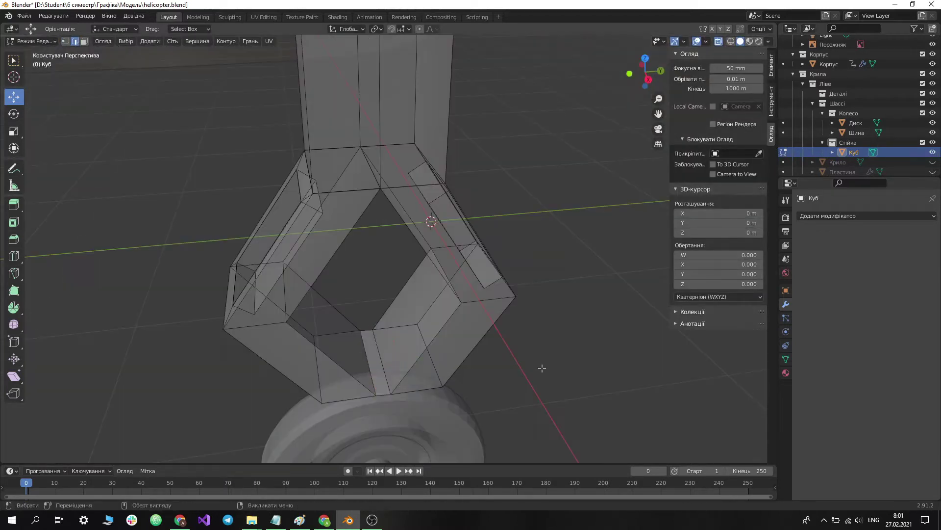
{"action": "key", "text": "KP_1"}
{"action": "mouse_move", "coordinate": [378, 385]}
{"action": "middle_mouse_down"}
{"action": "mouse_move", "coordinate": [497, 336]}
{"action": "mouse_move", "coordinate": [294, 270]}
{"action": "middle_mouse_up"}
Step: Add an edge loop across the legs and trial-push the middle edges outward, undoing the bend
{"action": "key", "text": "ctrl+r"}
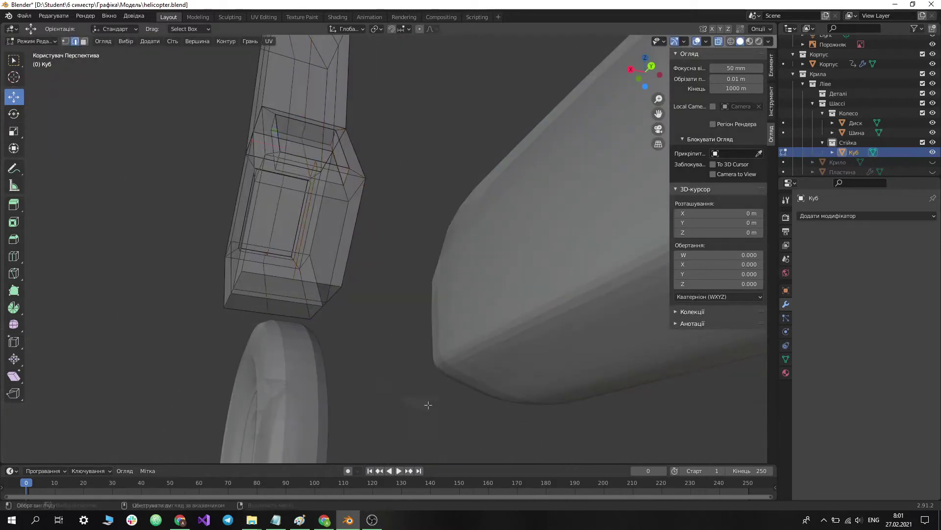
{"action": "mouse_move", "coordinate": [428, 404]}
{"action": "middle_mouse_down"}
{"action": "mouse_move", "coordinate": [403, 249]}
{"action": "mouse_move", "coordinate": [476, 286]}
{"action": "middle_mouse_up"}
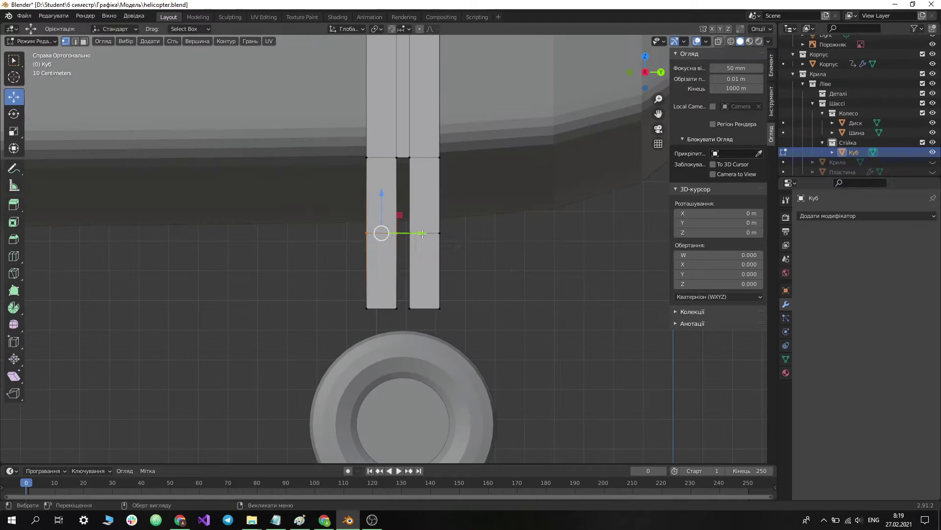
{"action": "key", "text": "alt+z"}
{"action": "mouse_move", "coordinate": [422, 233]}
{"action": "left_mouse_down"}
{"action": "mouse_move", "coordinate": [372, 233]}
{"action": "mouse_move", "coordinate": [485, 228]}
{"action": "left_mouse_up"}
{"action": "key", "text": "ctrl+z"}
{"action": "left_click_drag", "start_coordinate": [424, 231], "coordinate": [454, 230]}
{"action": "right_click", "coordinate": [454, 230]}
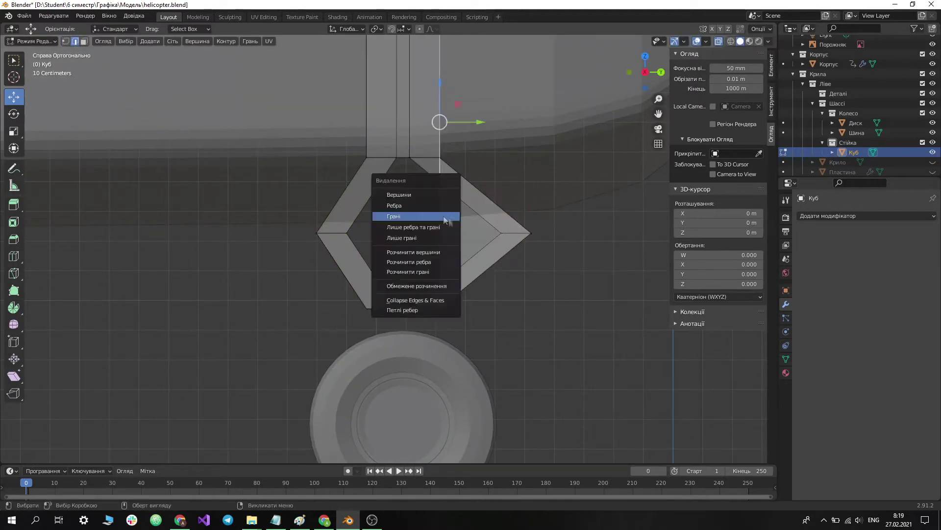
{"action": "key", "text": "ctrl+z"}
{"action": "mouse_move", "coordinate": [444, 235]}
{"action": "middle_mouse_down"}
{"action": "mouse_move", "coordinate": [455, 209]}
{"action": "mouse_move", "coordinate": [495, 187]}
{"action": "middle_mouse_up"}
{"action": "left_click", "coordinate": [644, 74]}
{"action": "key", "text": "alt+z"}
Step: Pull the right leg's middle vertices outward and edge-slide the loop along the strut
{"action": "key", "text": "KP_3"}
{"action": "key", "text": "1"}
{"action": "left_click_drag", "start_coordinate": [469, 239], "coordinate": [510, 241]}
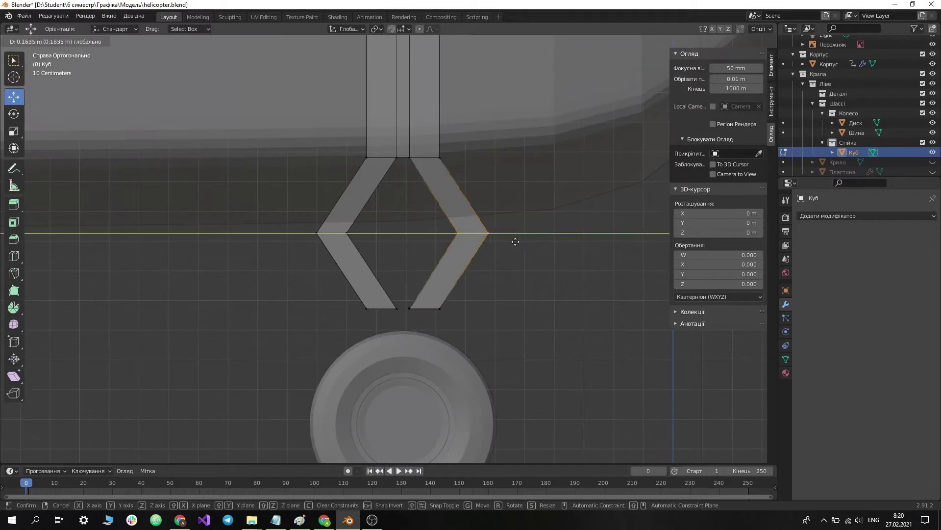
{"action": "mouse_move", "coordinate": [510, 241]}
{"action": "middle_mouse_down"}
{"action": "mouse_move", "coordinate": [426, 260]}
{"action": "mouse_move", "coordinate": [451, 279]}
{"action": "mouse_move", "coordinate": [432, 230]}
{"action": "middle_mouse_up"}
{"action": "key", "text": "3"}
{"action": "key", "text": "alt+z"}
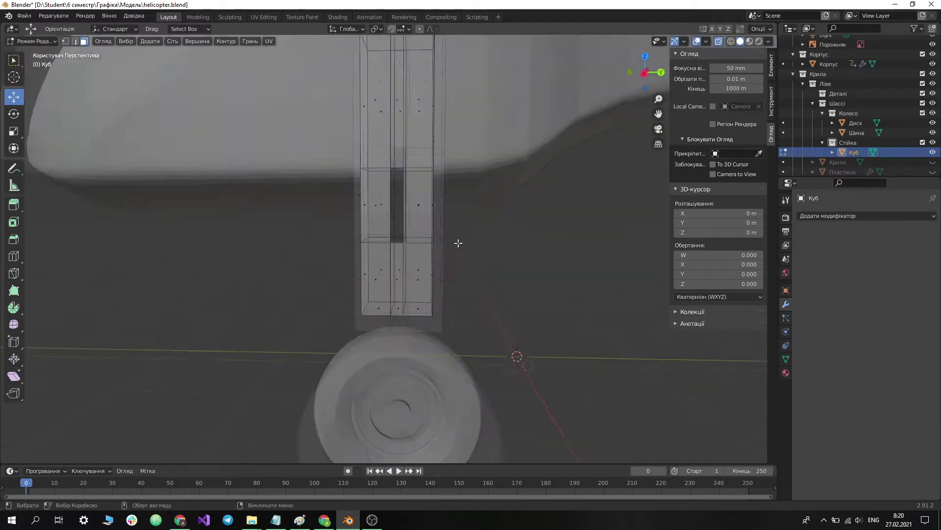
{"action": "right_click", "coordinate": [431, 231]}
{"action": "left_click", "coordinate": [431, 294]}
{"action": "left_click", "coordinate": [411, 306]}
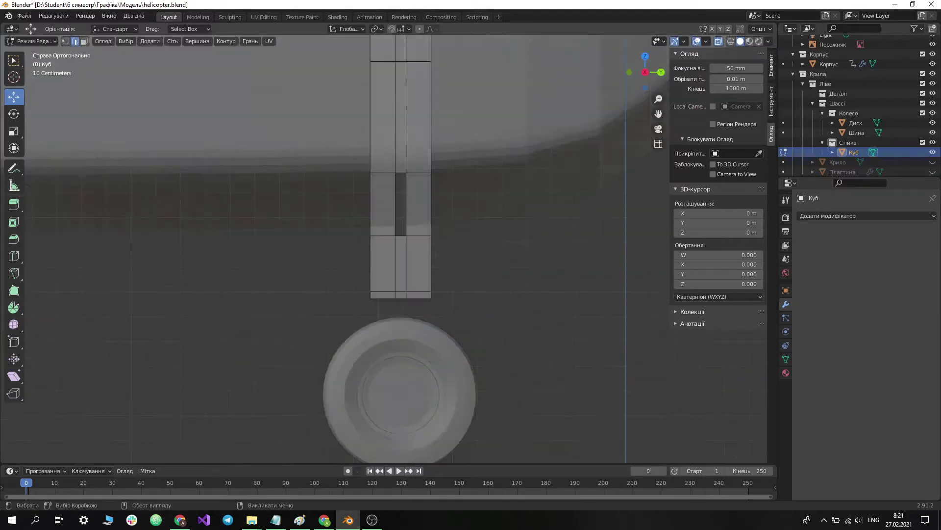
{"action": "scroll", "coordinate": [414, 269], "scroll_direction": "up", "scroll_amount": 2}
{"action": "right_click", "coordinate": [413, 269]}
Step: Move the middle edge in side view to bend the strut into a V
{"action": "mouse_move", "coordinate": [515, 281]}
{"action": "middle_mouse_down"}
{"action": "mouse_move", "coordinate": [505, 271]}
{"action": "mouse_move", "coordinate": [562, 296]}
{"action": "middle_mouse_up"}
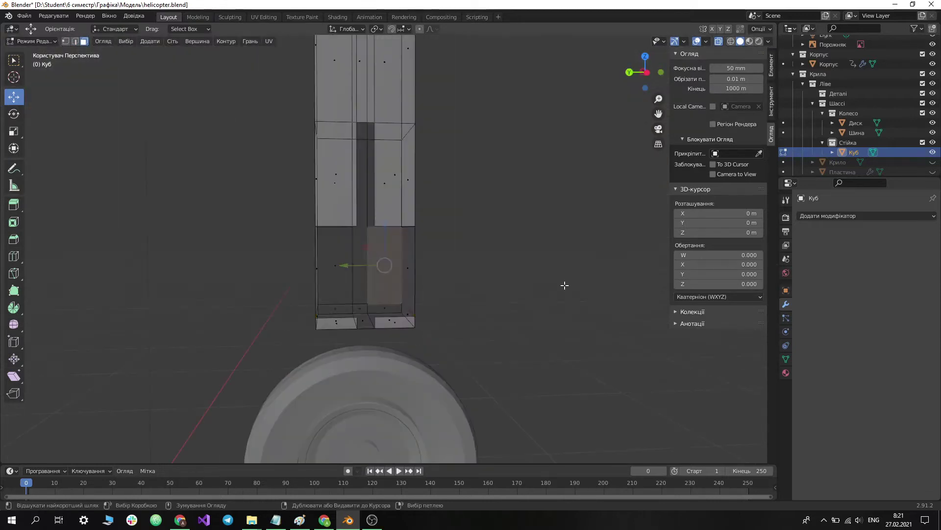
{"action": "right_click", "coordinate": [383, 277]}
{"action": "left_click", "coordinate": [384, 280]}
{"action": "mouse_move", "coordinate": [384, 280]}
{"action": "middle_mouse_down"}
{"action": "mouse_move", "coordinate": [558, 235]}
{"action": "mouse_move", "coordinate": [538, 259]}
{"action": "middle_mouse_up"}
{"action": "key", "text": "2"}
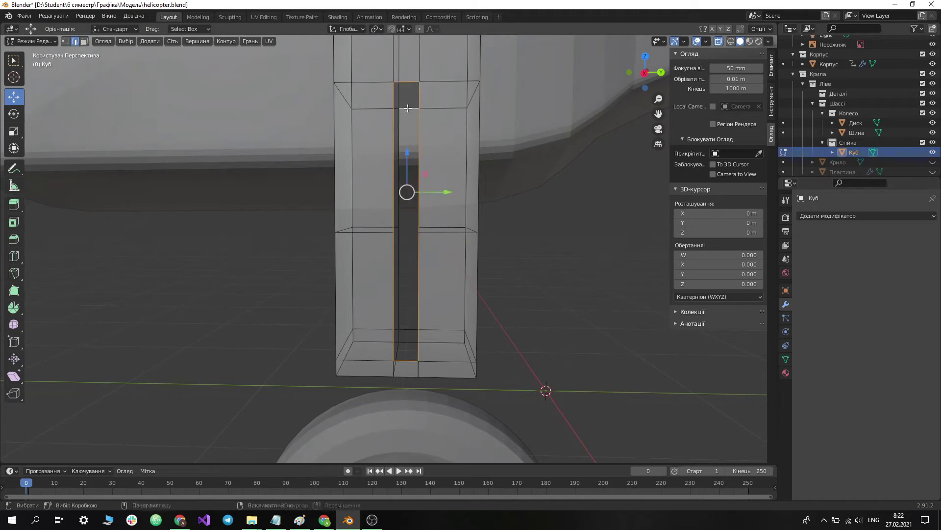
{"action": "key", "text": "KP_3"}
{"action": "key", "text": "g"}
{"action": "left_click", "coordinate": [363, 226]}
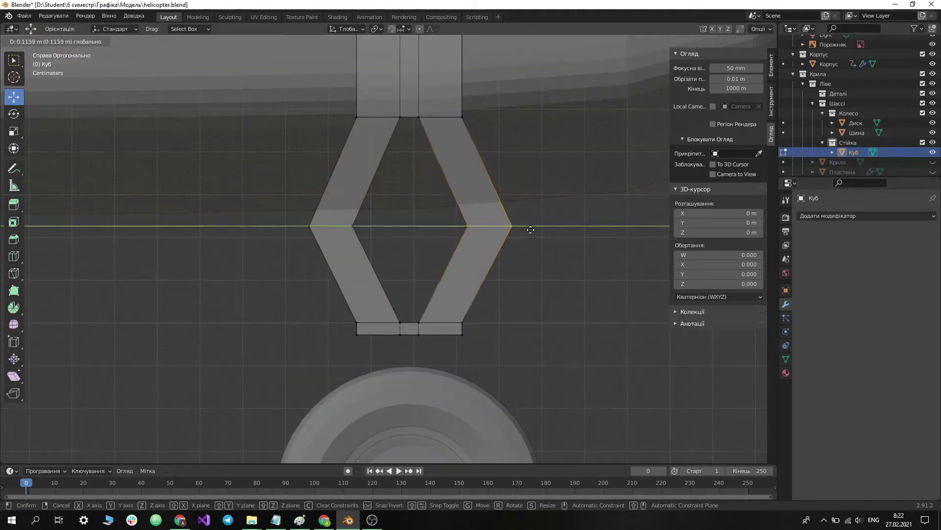
{"action": "mouse_move", "coordinate": [529, 229]}
{"action": "middle_mouse_down"}
{"action": "mouse_move", "coordinate": [563, 255]}
{"action": "mouse_move", "coordinate": [596, 357]}
{"action": "mouse_move", "coordinate": [564, 113]}
{"action": "mouse_move", "coordinate": [553, 196]}
{"action": "mouse_move", "coordinate": [396, 231]}
{"action": "mouse_move", "coordinate": [358, 221]}
{"action": "mouse_move", "coordinate": [661, 367]}
{"action": "middle_mouse_up"}
Step: Select the strut's lower face and apply Face > Extrude Individual Faces for the notched fork
{"action": "scroll", "coordinate": [564, 113], "scroll_direction": "up", "scroll_amount": 2}
{"action": "scroll", "coordinate": [564, 113], "scroll_direction": "down", "scroll_amount": 3}
{"action": "scroll", "coordinate": [564, 113], "scroll_direction": "down", "scroll_amount": 5}
{"action": "key", "text": "alt+z"}
{"action": "left_click", "coordinate": [357, 221]}
{"action": "scroll", "coordinate": [442, 245], "scroll_direction": "up", "scroll_amount": 3}
{"action": "right_click", "coordinate": [441, 246]}
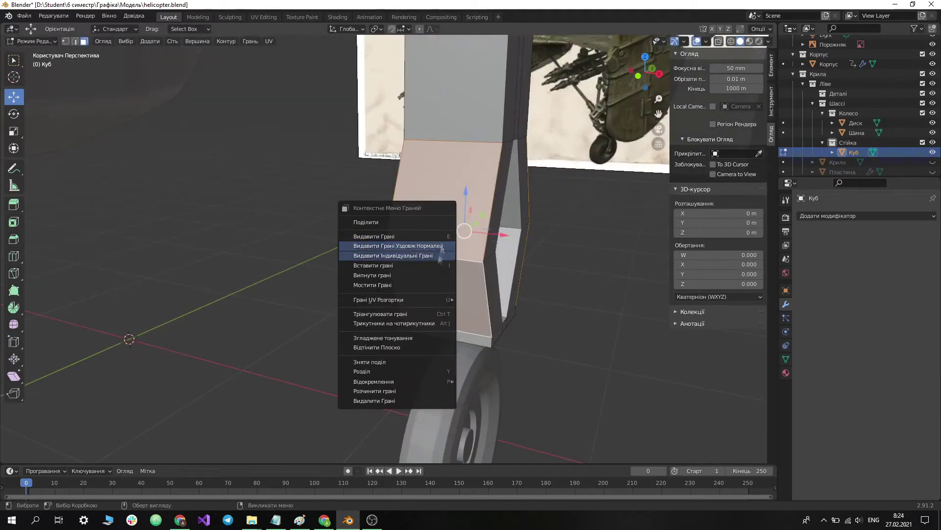
{"action": "left_click", "coordinate": [251, 41]}
{"action": "left_click", "coordinate": [314, 73]}
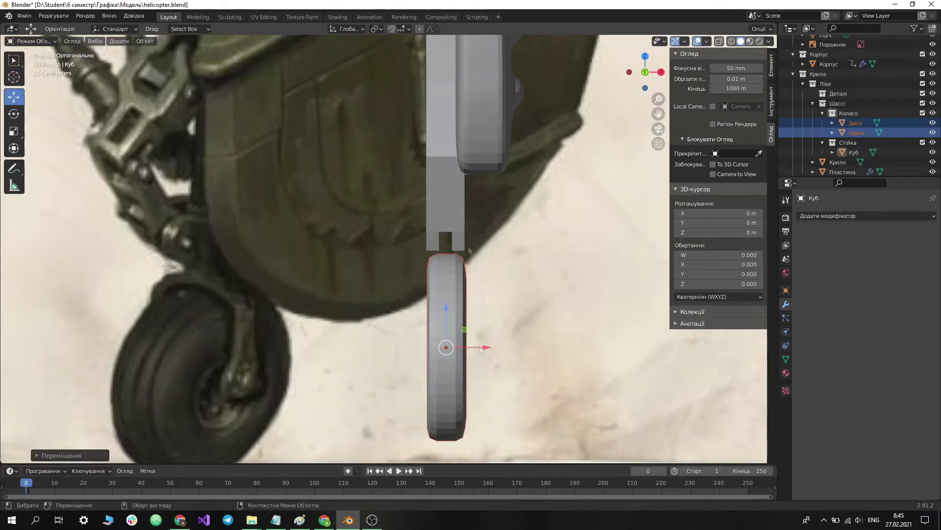
Step: Rename the strut 'Циліндр' and scale its bottom fork vertices along X
{"action": "key", "text": "alt+shift"}
{"action": "type", "text": "Циліндр"}
{"action": "key", "text": "Return"}
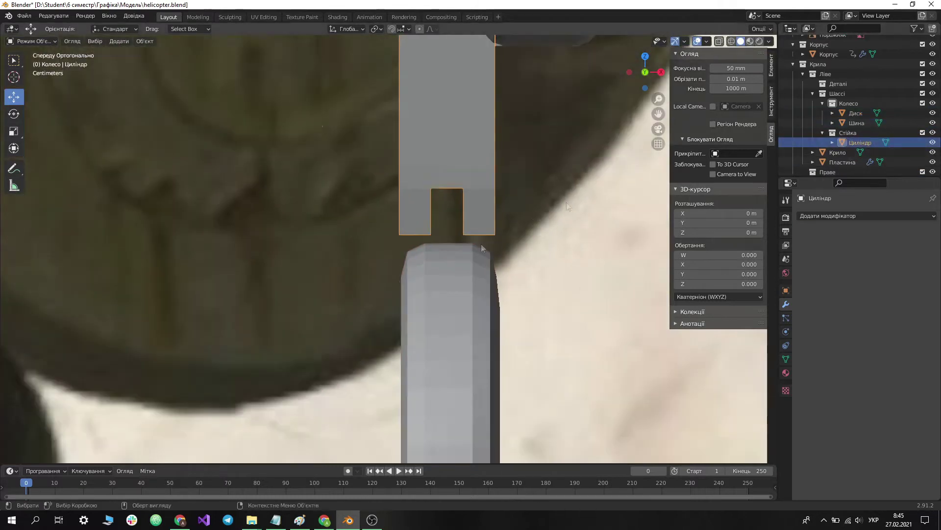
{"action": "key", "text": "Tab"}
{"action": "key", "text": "alt+z"}
{"action": "left_click_drag", "start_coordinate": [334, 266], "coordinate": [458, 214]}
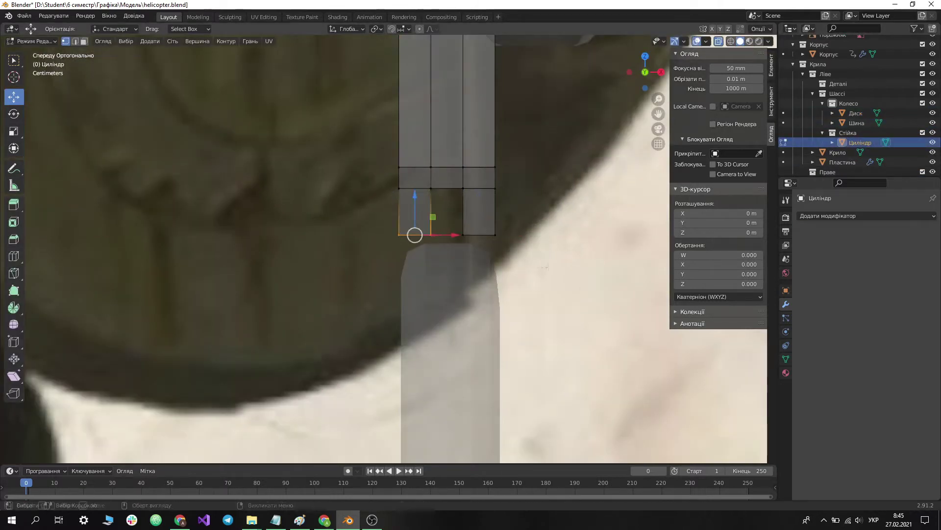
{"action": "key", "text": "s"}
{"action": "key", "text": "x"}
{"action": "left_click", "coordinate": [343, 233]}
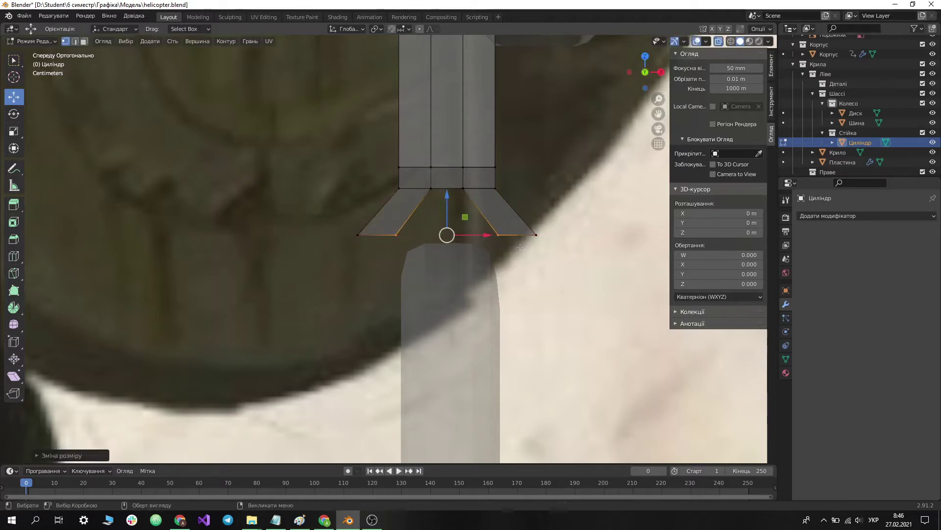
{"action": "middle_click_drag", "start_coordinate": [344, 234], "coordinate": [439, 271]}
{"action": "scroll", "coordinate": [439, 271], "scroll_direction": "down", "scroll_amount": 5}
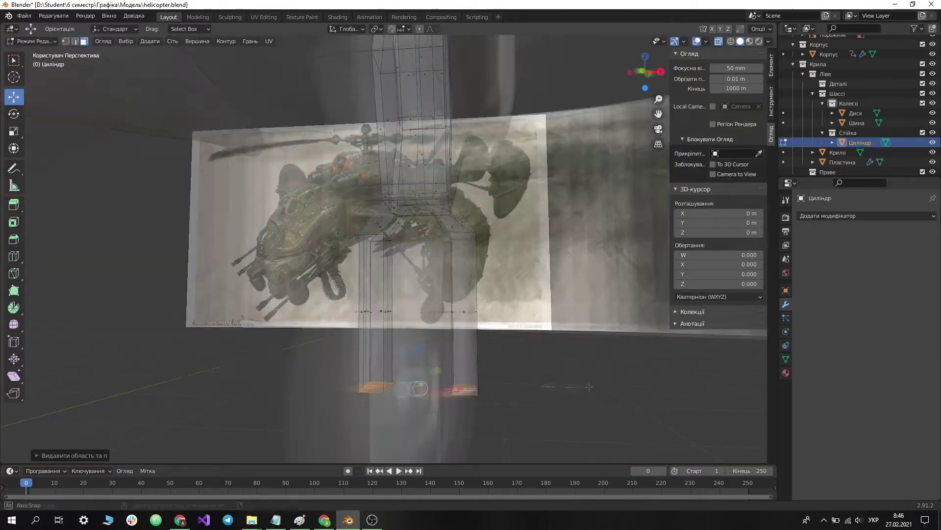
{"action": "scroll", "coordinate": [403, 313], "scroll_direction": "up", "scroll_amount": 3}
Step: Return to Object Mode and select the wheel in the outliner
{"action": "key", "text": "alt+z"}
{"action": "key", "text": "KP_1"}
{"action": "key", "text": "1"}
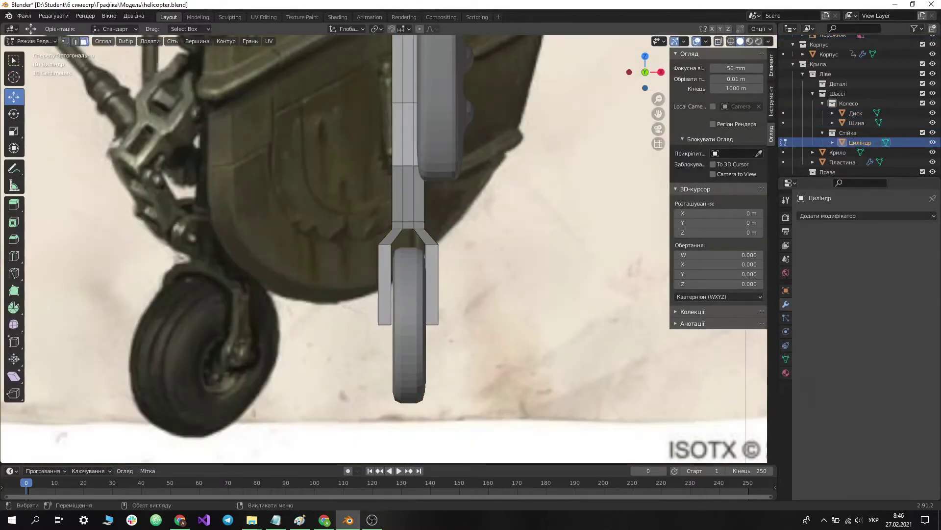
{"action": "scroll", "coordinate": [440, 412], "scroll_direction": "up", "scroll_amount": 3}
{"action": "key", "text": "Tab"}
{"action": "key", "text": "alt+z"}
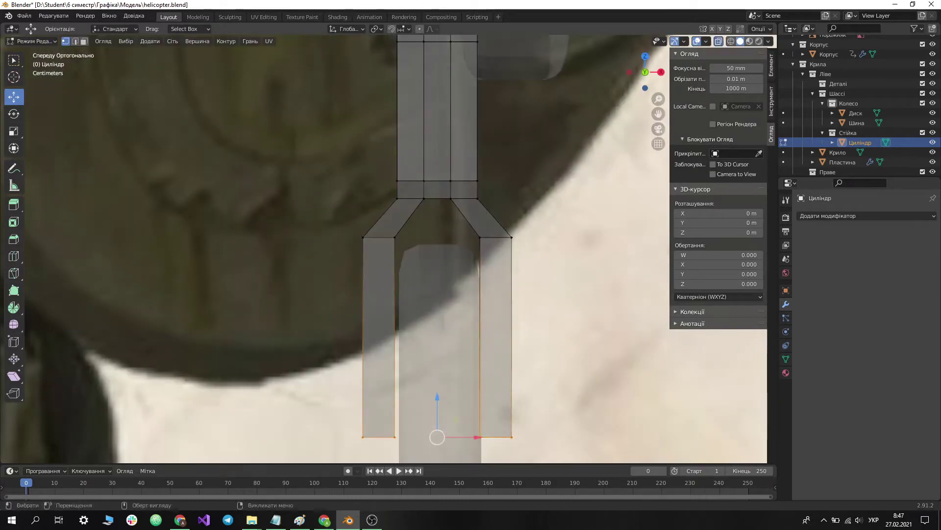
{"action": "left_click", "coordinate": [856, 113]}
{"action": "scroll", "coordinate": [554, 434], "scroll_direction": "down", "scroll_amount": 3}
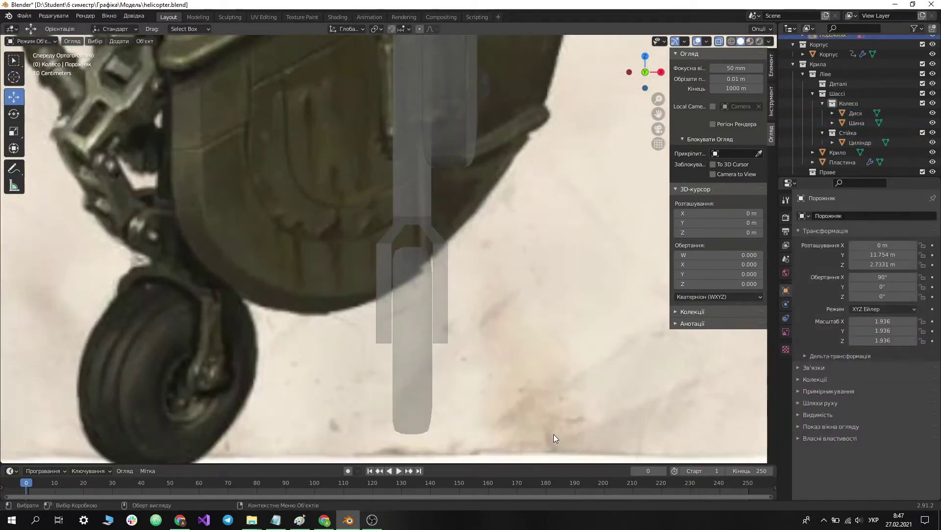
{"action": "mouse_move", "coordinate": [554, 434]}
{"action": "middle_mouse_down"}
{"action": "mouse_move", "coordinate": [571, 426]}
{"action": "mouse_move", "coordinate": [466, 384]}
{"action": "mouse_move", "coordinate": [270, 272]}
{"action": "middle_mouse_up"}
Step: Extrude and inset the wheel's inner face to form the hub
{"action": "key", "text": "Tab"}
{"action": "key", "text": "alt+z"}
{"action": "key", "text": "e"}
{"action": "left_click", "coordinate": [631, 403]}
{"action": "key", "text": "w"}
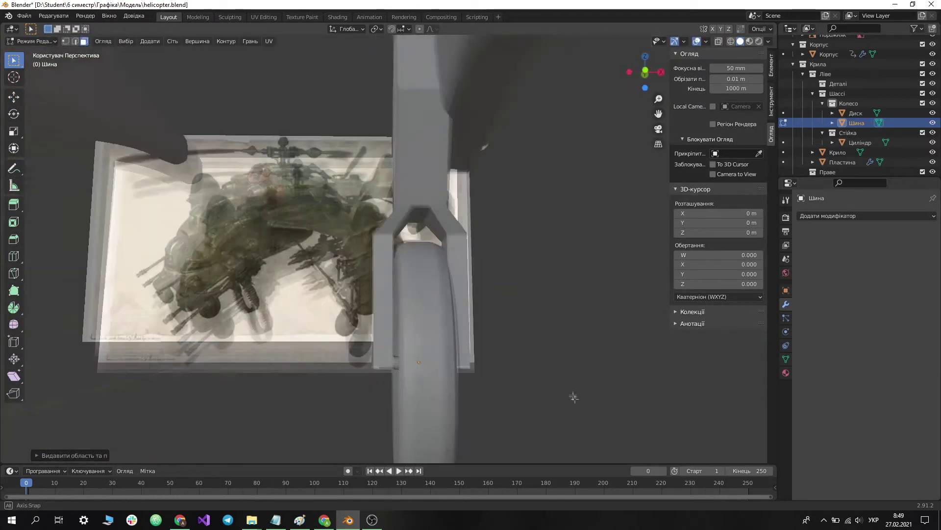
{"action": "key", "text": "i"}
{"action": "middle_click_drag", "start_coordinate": [475, 348], "coordinate": [637, 294]}
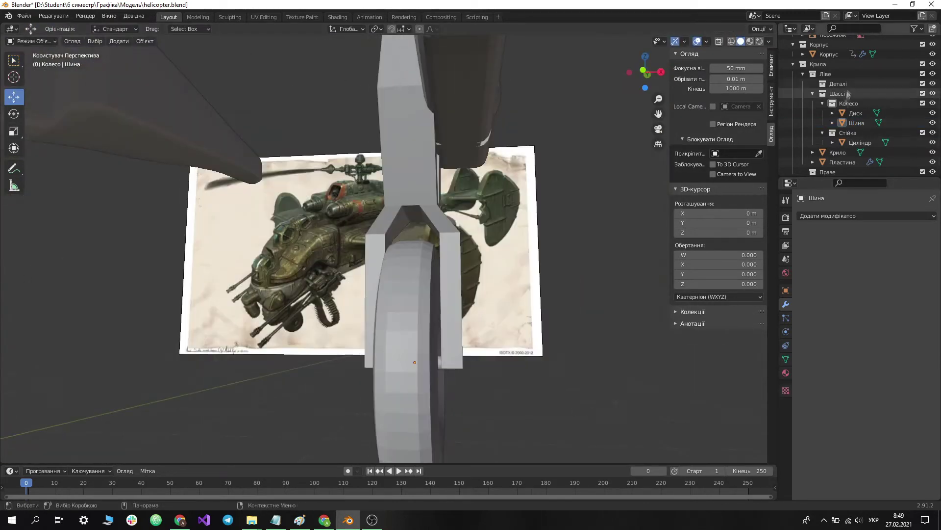
Step: Loop-cut the Циліндр strut's fork legs at mid-length in front view
{"action": "left_click", "coordinate": [860, 142]}
{"action": "key", "text": "Tab"}
{"action": "key", "text": "1"}
{"action": "key", "text": "alt+z"}
{"action": "key", "text": "KP_1"}
{"action": "scroll", "coordinate": [491, 319], "scroll_direction": "up", "scroll_amount": 8}
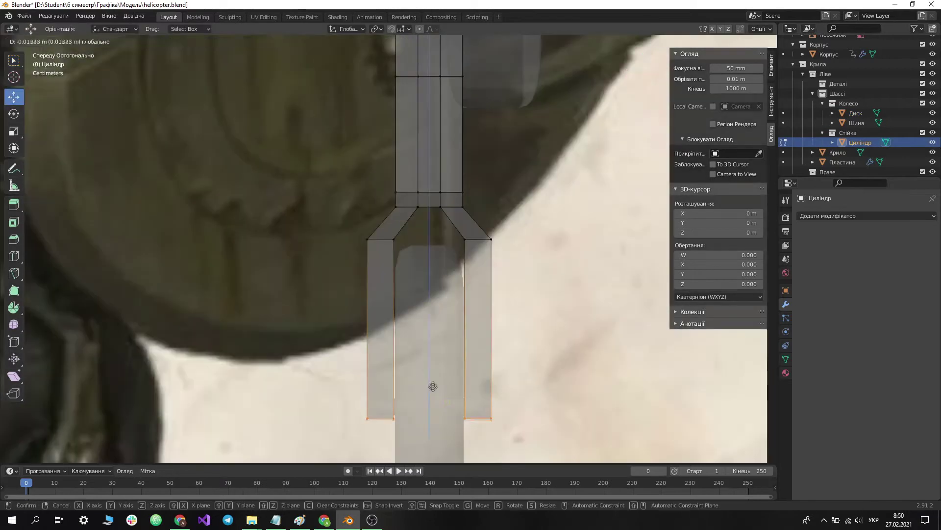
{"action": "key", "text": "shift+space"}
{"action": "key", "text": "g"}
{"action": "left_click", "coordinate": [517, 353]}
{"action": "key", "text": "ctrl+r"}
{"action": "left_click", "coordinate": [485, 330]}
Step: Move both legs' middle loops outward along X to bow the fork
{"action": "left_click", "coordinate": [388, 329], "text": "alt"}
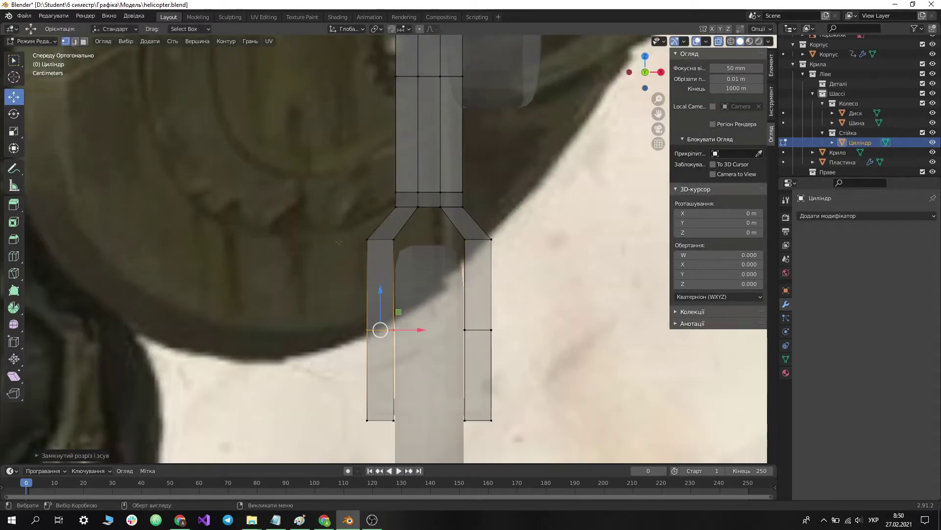
{"action": "key", "text": "g"}
{"action": "key", "text": "x"}
{"action": "left_click", "coordinate": [508, 347]}
{"action": "left_click", "coordinate": [478, 329], "text": "alt"}
{"action": "key", "text": "g"}
{"action": "key", "text": "x"}
{"action": "left_click", "coordinate": [539, 330]}
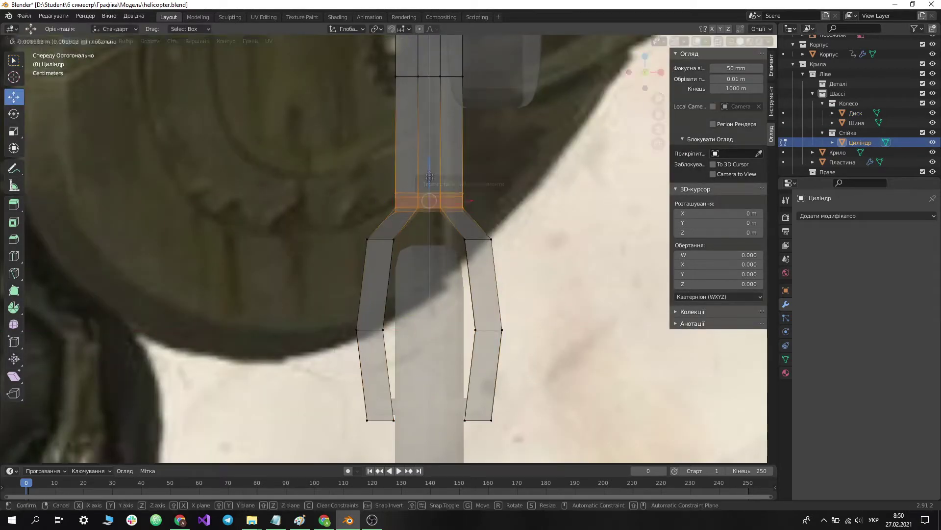
{"action": "key", "text": "KP_3"}
Step: Scale the leg tips along Y in side view to taper them narrow
{"action": "key", "text": "s"}
{"action": "key", "text": "y"}
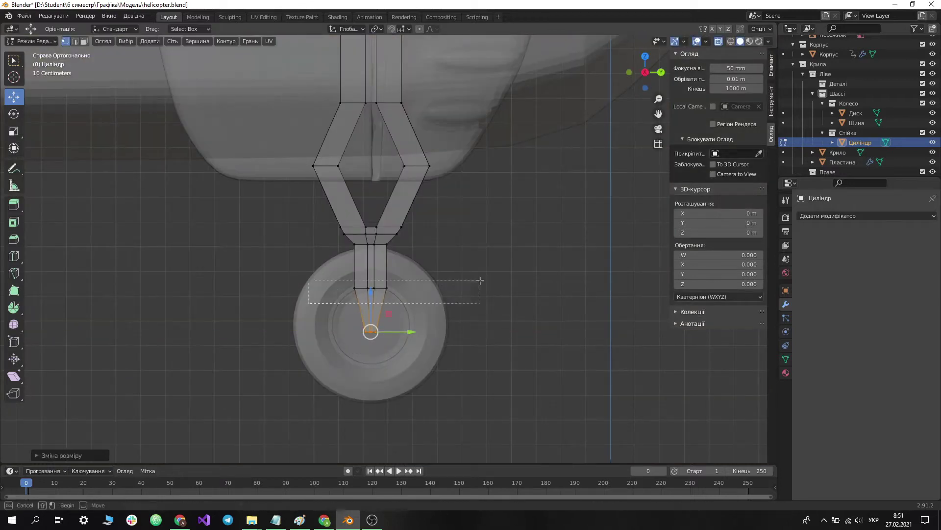
{"action": "left_click", "coordinate": [400, 332]}
{"action": "left_click", "coordinate": [414, 235], "text": "alt"}
{"action": "scroll", "coordinate": [436, 241], "scroll_direction": "up", "scroll_amount": 3}
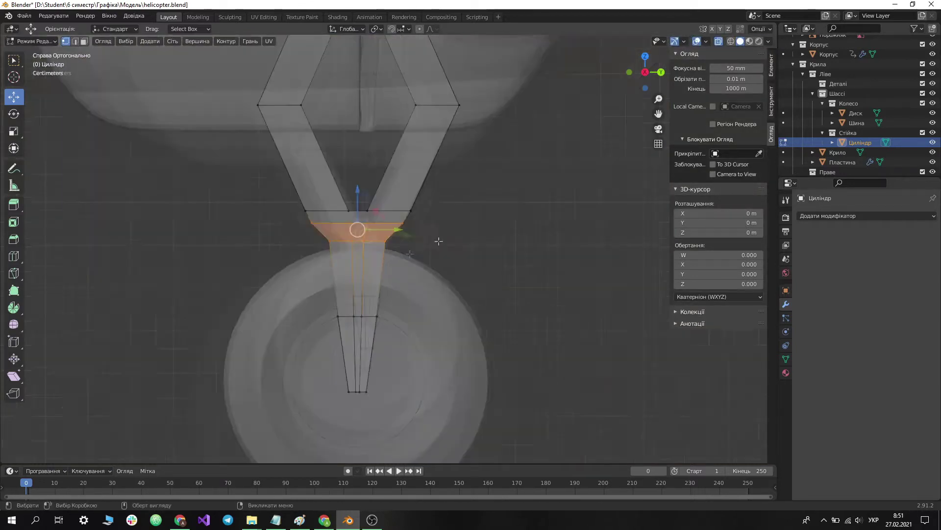
{"action": "scroll", "coordinate": [474, 211], "scroll_direction": "up", "scroll_amount": 3}
{"action": "middle_click_drag", "start_coordinate": [474, 212], "coordinate": [582, 250]}
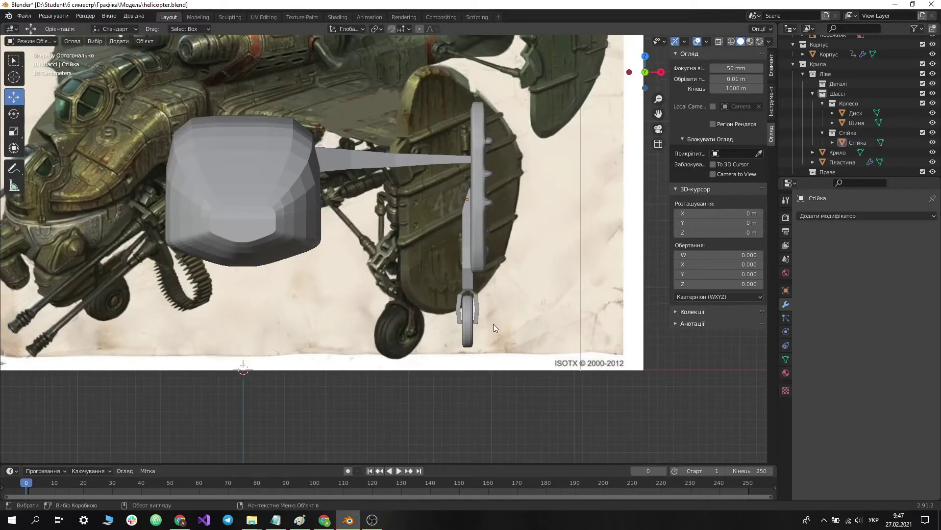
Step: Add a cylinder, scale it thin, place it beside the wheel and rotate it diagonally
{"action": "key", "text": "shift+a"}
{"action": "left_click", "coordinate": [554, 145]}
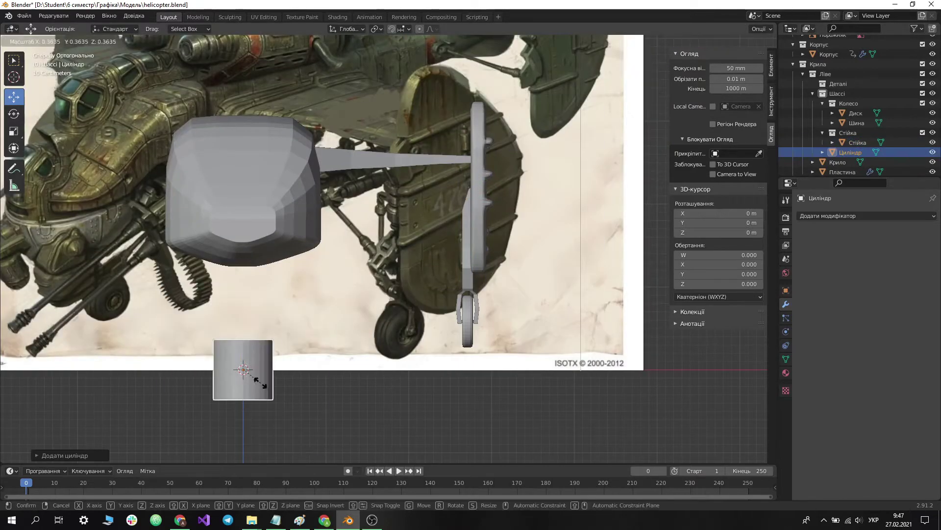
{"action": "key", "text": "s"}
{"action": "key", "text": "shift+z"}
{"action": "left_click", "coordinate": [244, 370]}
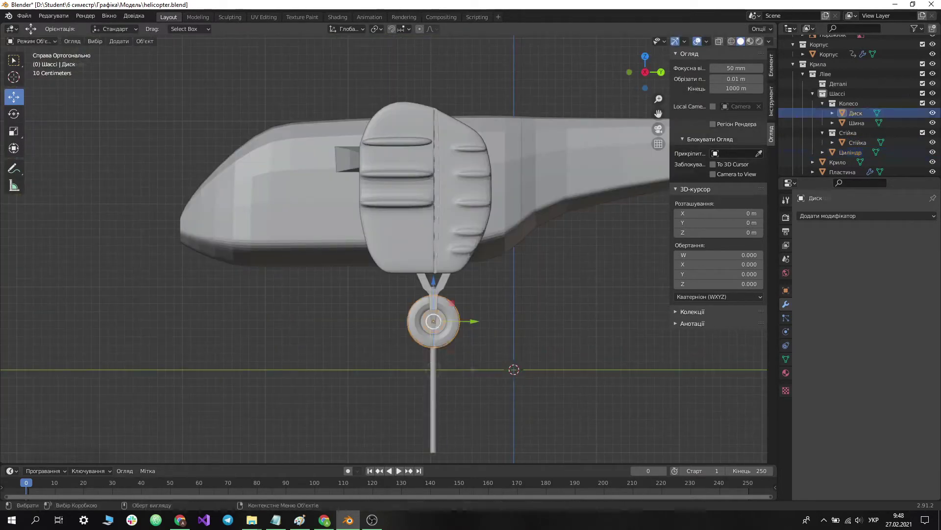
{"action": "key", "text": "g"}
{"action": "key", "text": "r"}
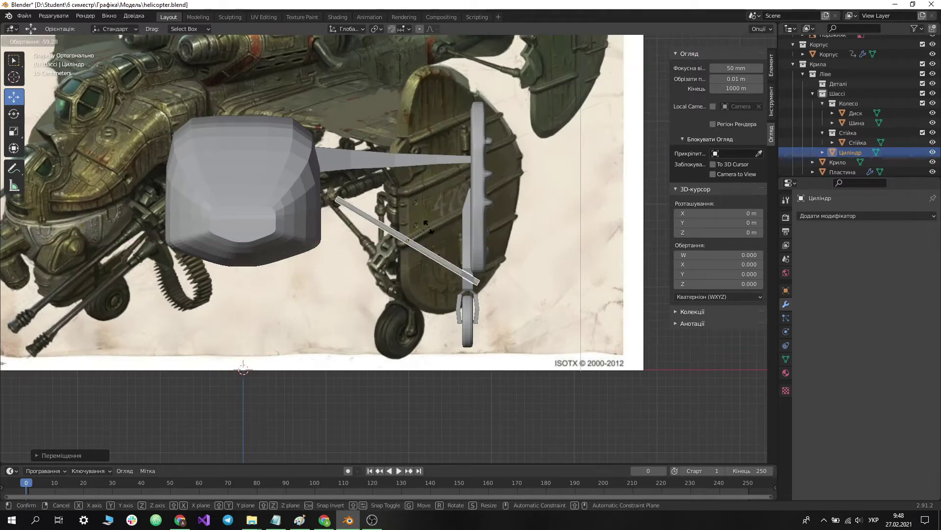
{"action": "left_click", "coordinate": [417, 224]}
{"action": "middle_click_drag", "start_coordinate": [417, 225], "coordinate": [388, 245]}
Step: In Edit Mode, move the brace's end vertices onto the top of the wheel fork
{"action": "left_click", "coordinate": [389, 258]}
{"action": "left_click", "coordinate": [299, 163]}
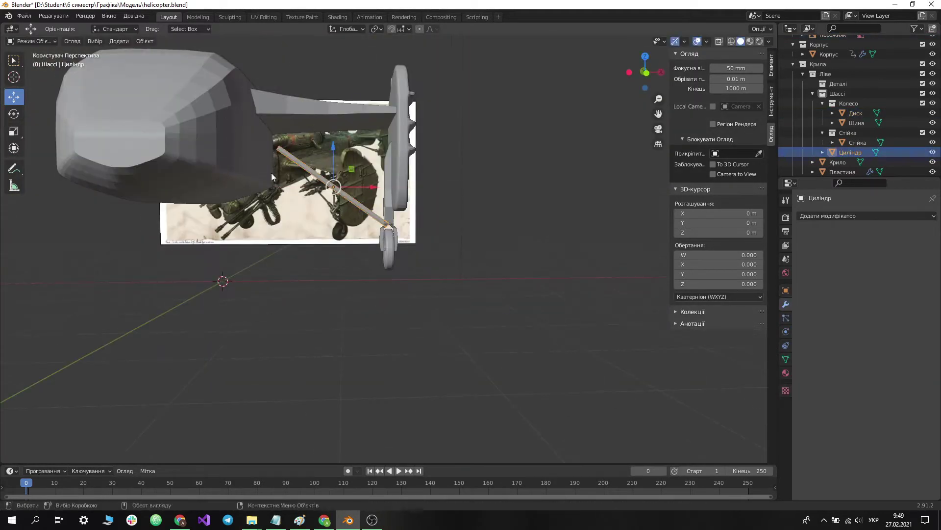
{"action": "key", "text": "KP_1"}
{"action": "key", "text": "Tab"}
{"action": "scroll", "coordinate": [392, 196], "scroll_direction": "up", "scroll_amount": 5}
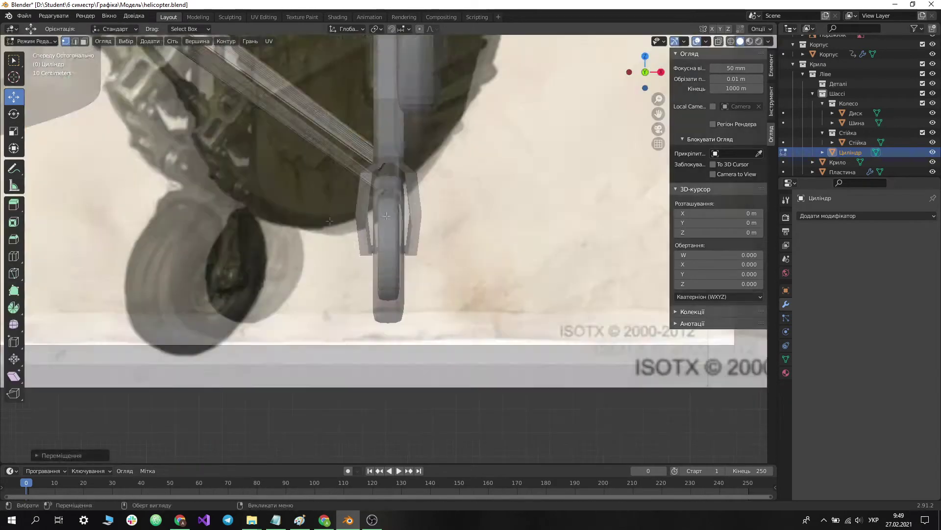
{"action": "key", "text": "g"}
{"action": "left_click", "coordinate": [394, 142]}
{"action": "key", "text": "KP_5"}
{"action": "key", "text": "KP_5"}
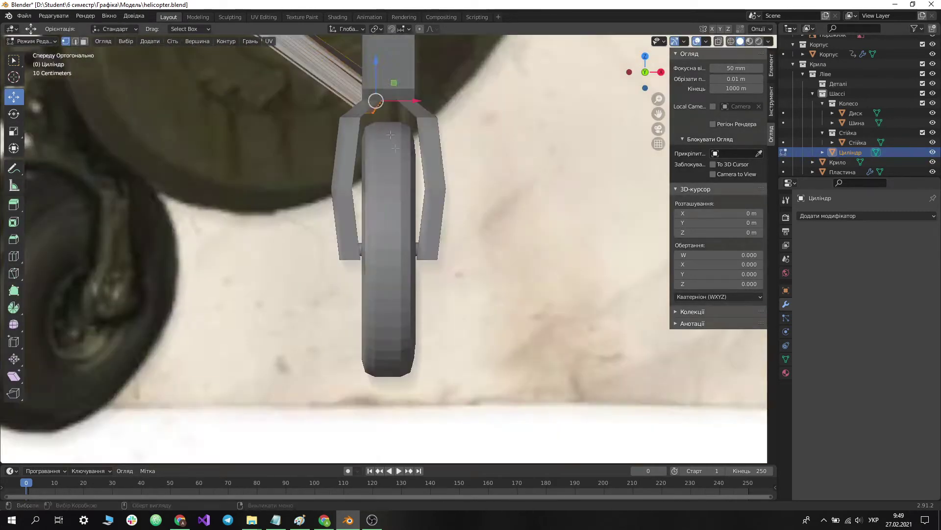
{"action": "scroll", "coordinate": [494, 237], "scroll_direction": "up", "scroll_amount": 5}
{"action": "key", "text": "Tab"}
Step: Zoom and orbit around the helicopter to review the finished brace
{"action": "scroll", "coordinate": [494, 237], "scroll_direction": "down", "scroll_amount": 5}
{"action": "middle_click_drag", "start_coordinate": [487, 218], "coordinate": [483, 236]}
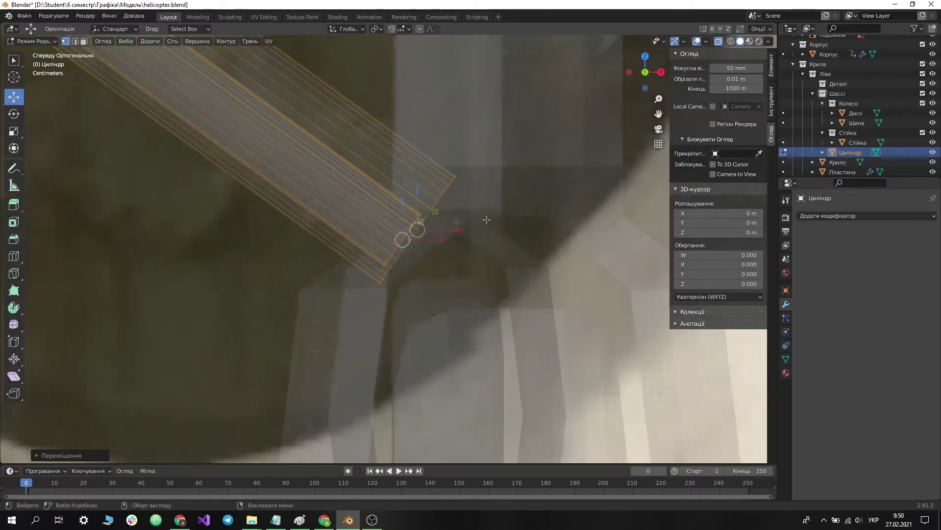
{"action": "scroll", "coordinate": [481, 240], "scroll_direction": "down", "scroll_amount": 4}
{"action": "scroll", "coordinate": [481, 240], "scroll_direction": "up", "scroll_amount": 5}
{"action": "scroll", "coordinate": [358, 152], "scroll_direction": "down", "scroll_amount": 4}
{"action": "left_click", "coordinate": [824, 476]}
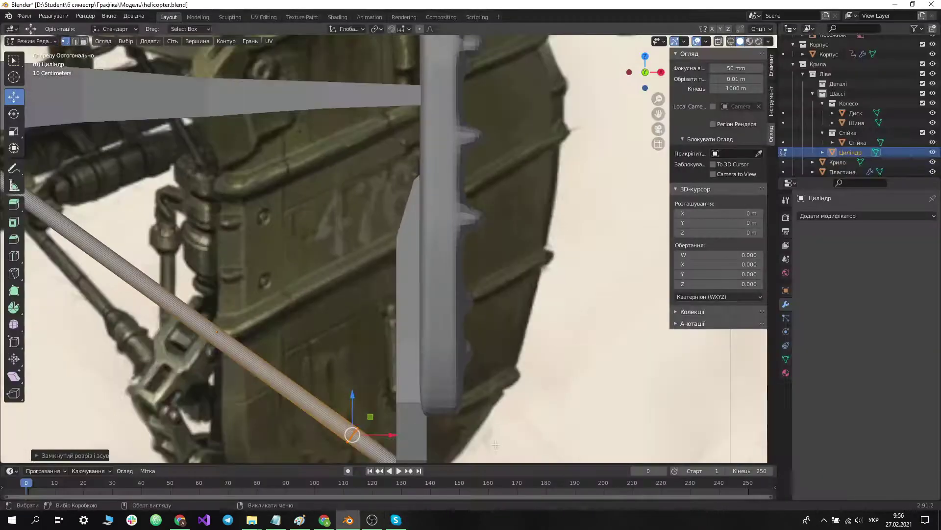
{"action": "scroll", "coordinate": [495, 445], "scroll_direction": "up", "scroll_amount": 2}
{"action": "scroll", "coordinate": [392, 255], "scroll_direction": "down", "scroll_amount": 4}
Step: Add a loop cut near the lower end of the diagonal brace
{"action": "key", "text": "ctrl+r"}
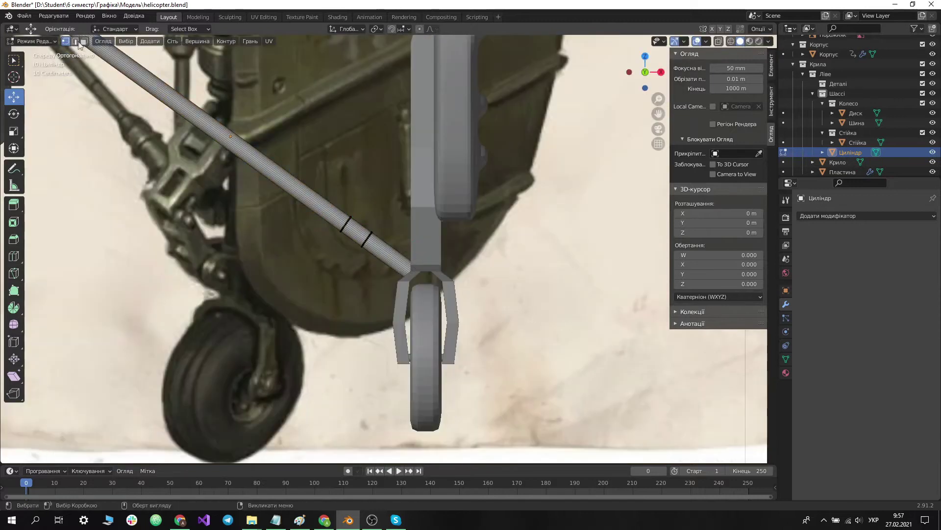
{"action": "scroll", "coordinate": [387, 256], "scroll_direction": "up", "scroll_amount": 2}
{"action": "left_click", "coordinate": [389, 264]}
{"action": "left_click", "coordinate": [415, 315]}
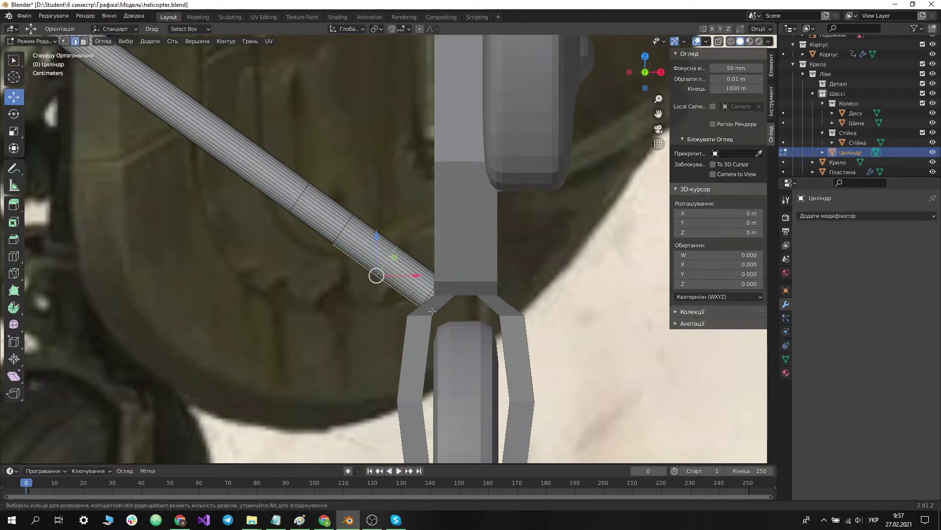
Step: Extrude the brace's end band of faces outward along their normals
{"action": "key", "text": "3"}
{"action": "left_click", "coordinate": [392, 265], "text": "alt"}
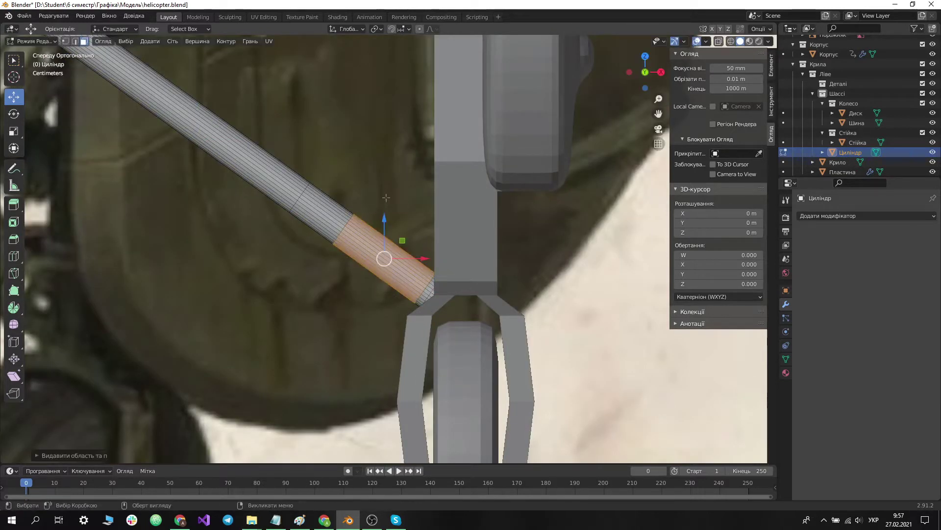
{"action": "right_click", "coordinate": [364, 238]}
{"action": "left_click", "coordinate": [363, 236]}
{"action": "middle_click_drag", "start_coordinate": [311, 299], "coordinate": [380, 242]}
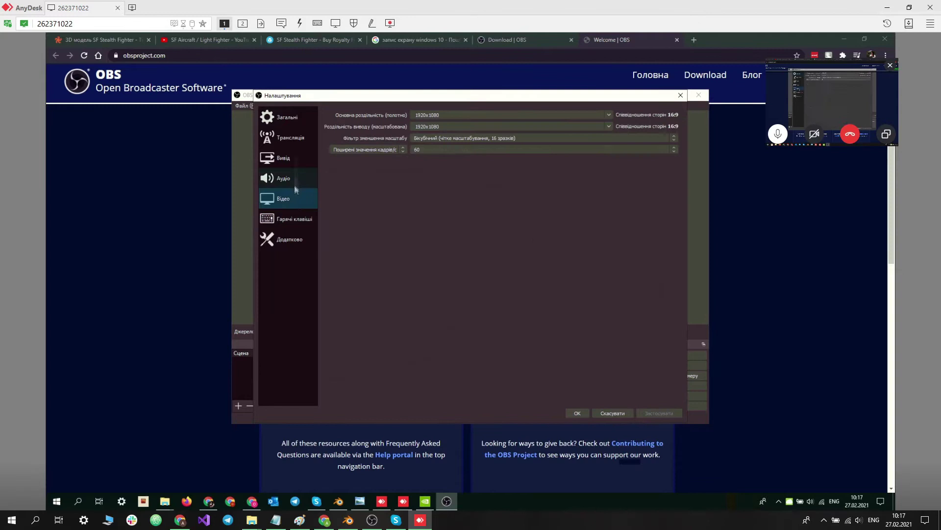
Step: Look through the Video and Advanced pages of the remote OBS settings, then close them
{"action": "left_click", "coordinate": [283, 157]}
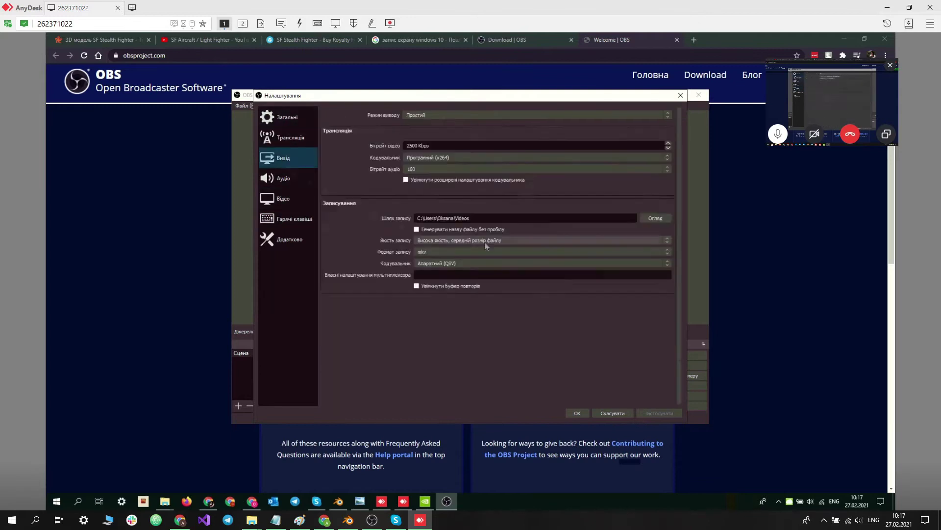
{"action": "left_click", "coordinate": [284, 199]}
{"action": "left_click", "coordinate": [291, 240]}
{"action": "scroll", "coordinate": [490, 245], "scroll_direction": "down", "scroll_amount": 5}
{"action": "left_click", "coordinate": [613, 413]}
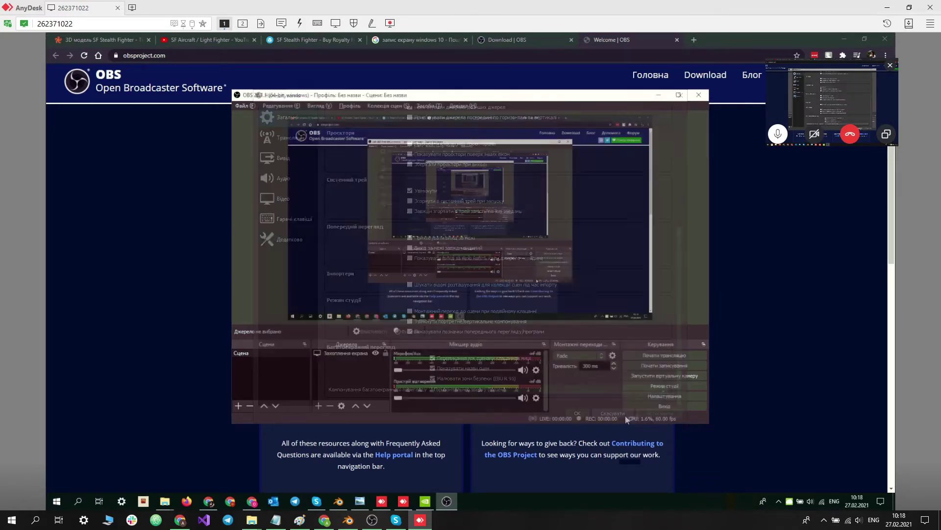
Step: Reopen OBS settings and browse for a new recording folder on the Output page
{"action": "left_click", "coordinate": [661, 397]}
{"action": "scroll", "coordinate": [344, 196], "scroll_direction": "down", "scroll_amount": 5}
{"action": "left_click", "coordinate": [283, 158]}
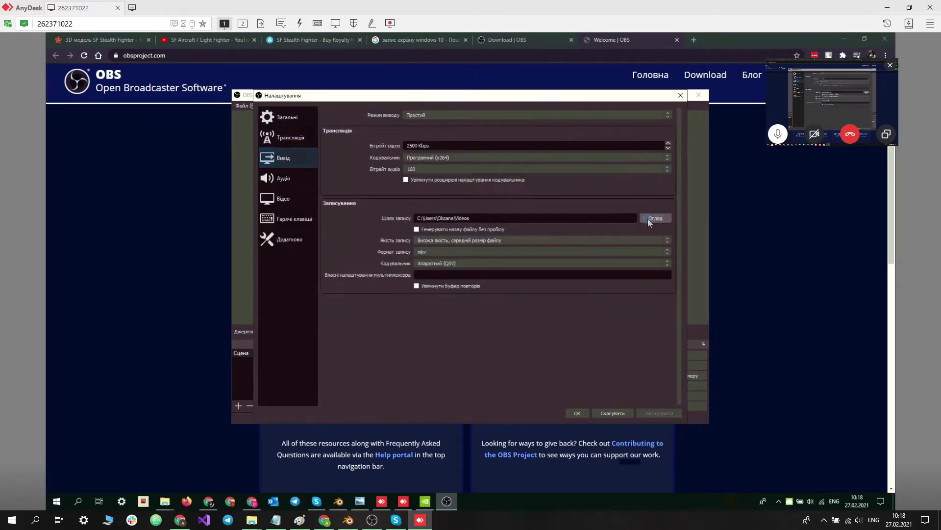
{"action": "left_click", "coordinate": [655, 217]}
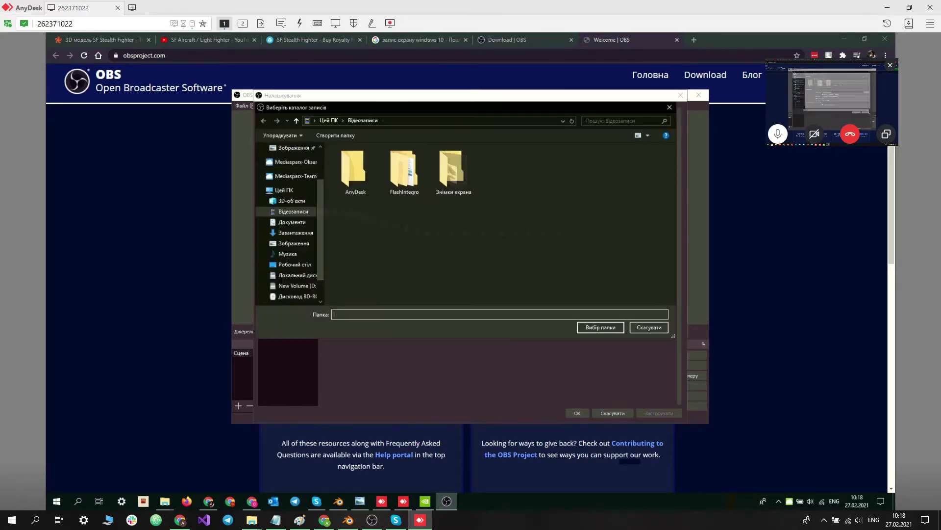